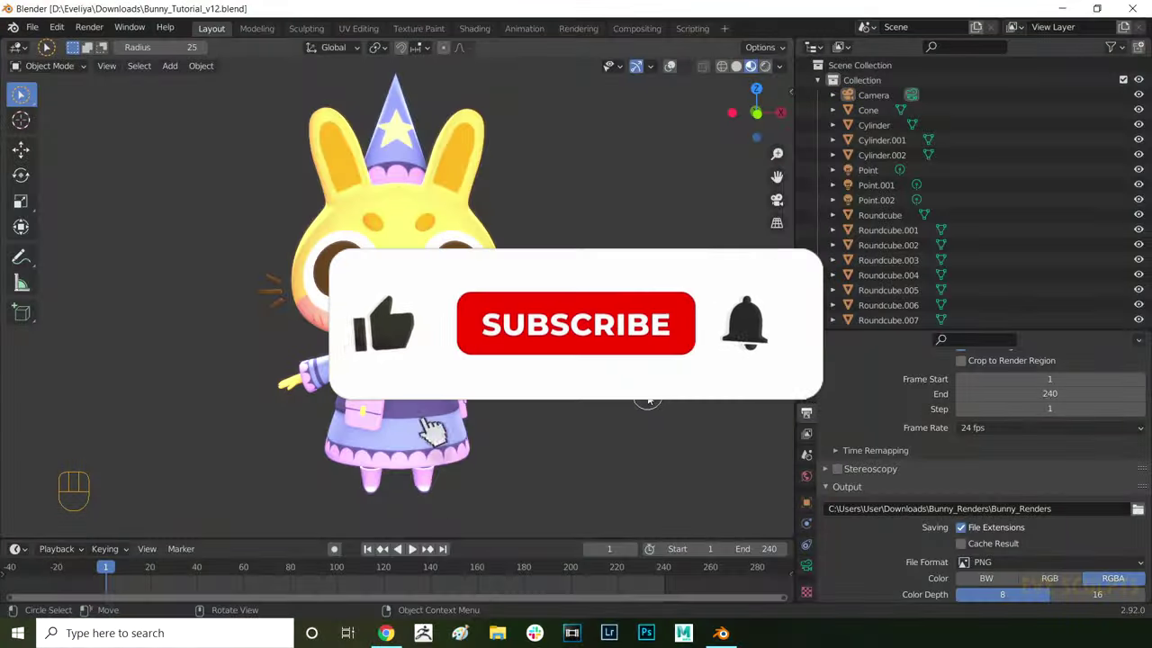
Step: Orbit to face the bunny and split the viewport into left and right 3D views
{"action": "middle_click_drag", "start_coordinate": [649, 407], "coordinate": [639, 386]}
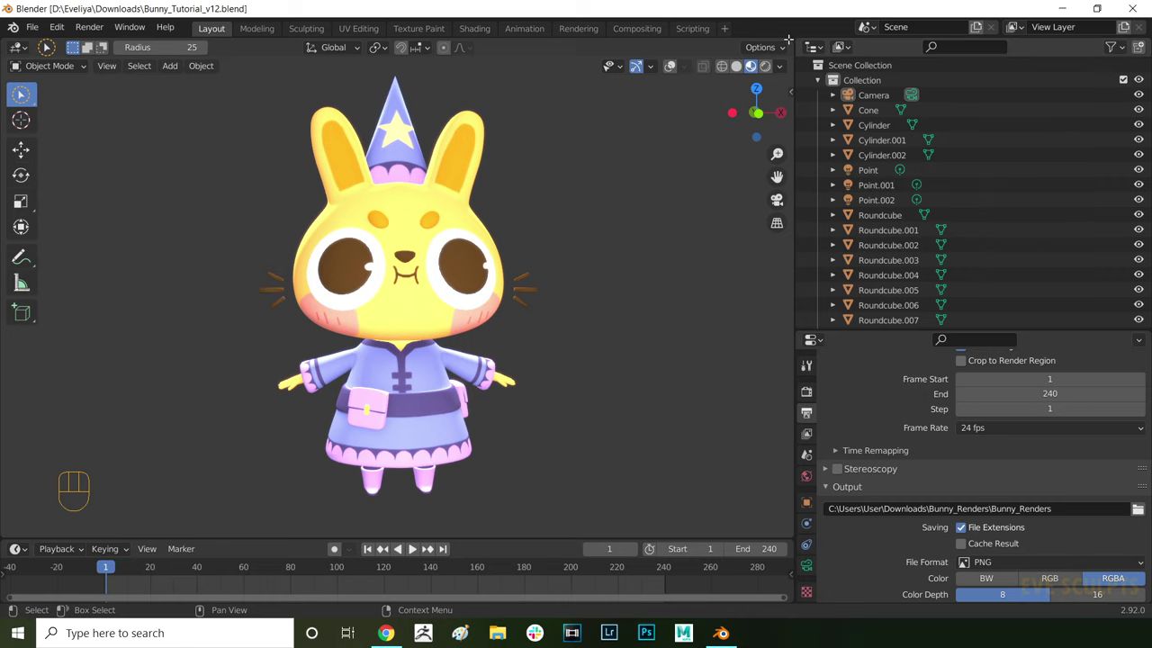
{"action": "left_click_drag", "start_coordinate": [789, 43], "coordinate": [409, 71]}
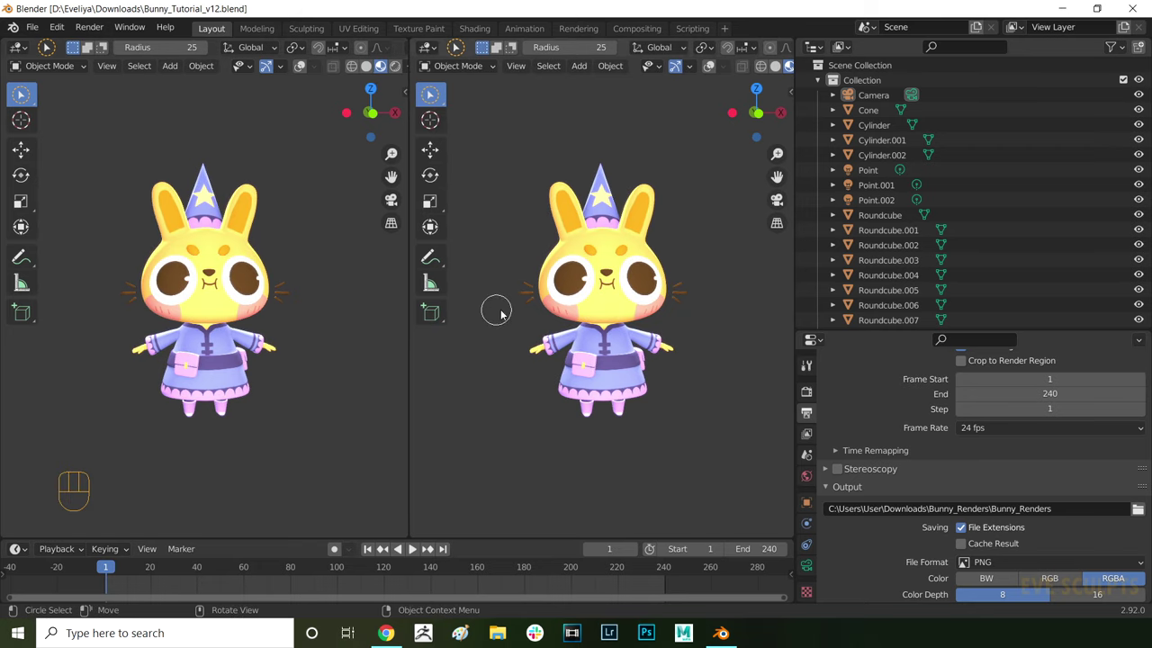
Step: Align the scene camera to the left viewport's front framing of the bunny with Ctrl+Alt+Numpad 0
{"action": "left_click_drag", "start_coordinate": [304, 214], "coordinate": [301, 237]}
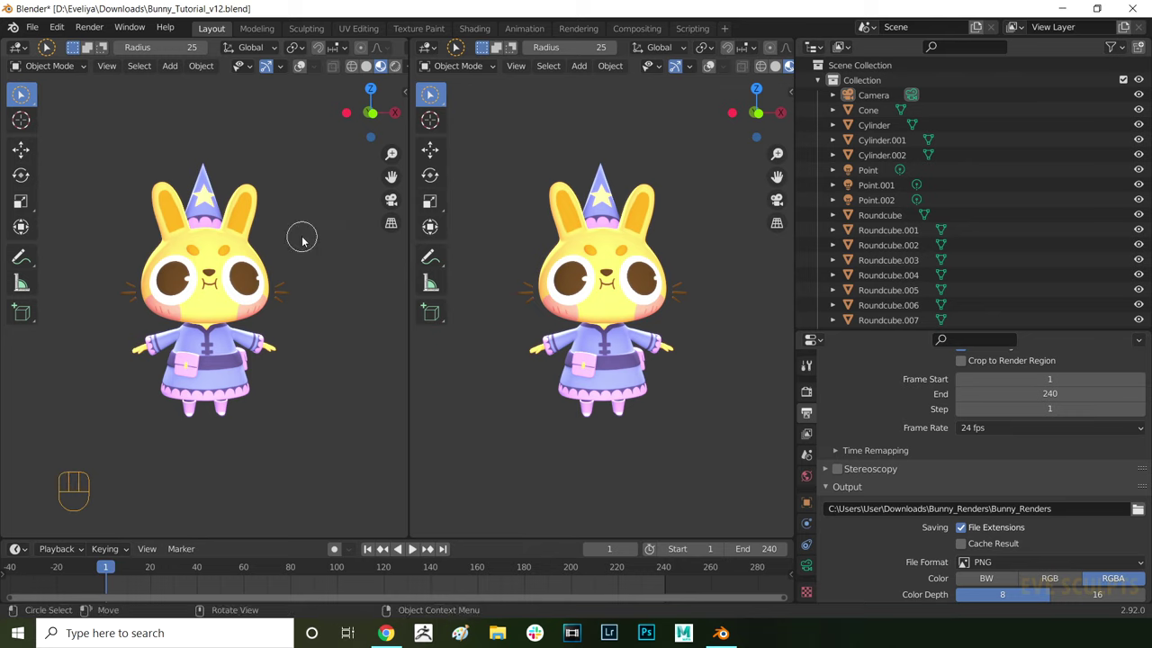
{"action": "scroll", "coordinate": [297, 236], "scroll_direction": "up", "scroll_amount": 1}
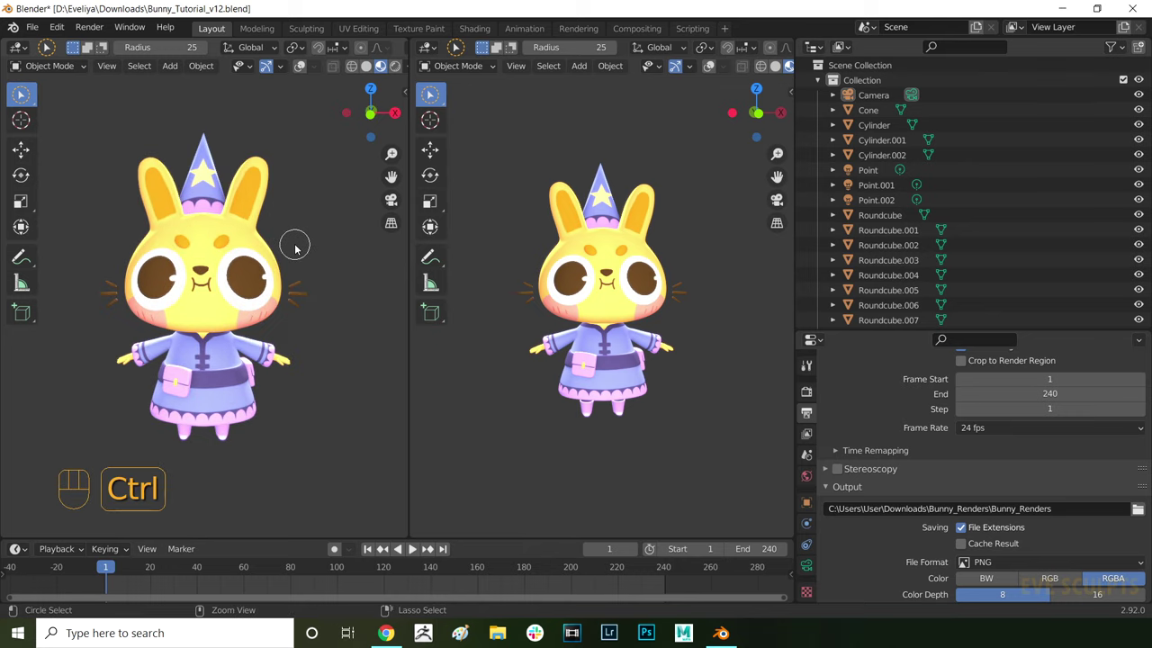
{"action": "key", "text": "ctrl+alt+KP_0"}
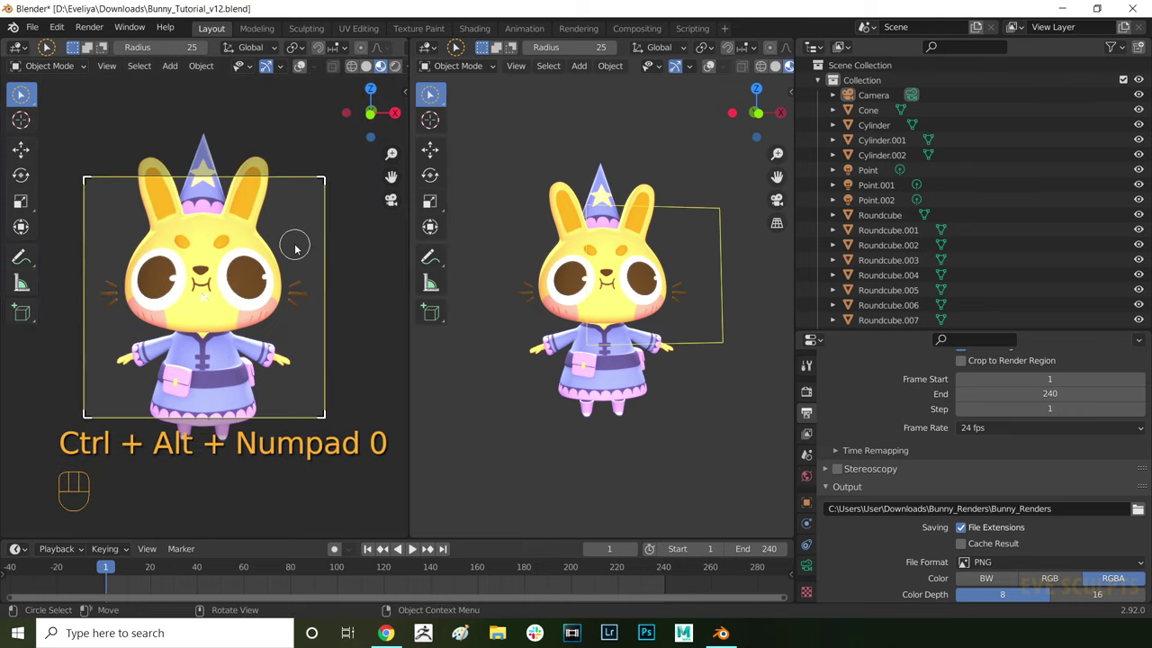
{"action": "mouse_move", "coordinate": [621, 288]}
{"action": "middle_mouse_down"}
{"action": "mouse_move", "coordinate": [576, 288]}
{"action": "mouse_move", "coordinate": [612, 288]}
{"action": "middle_mouse_up"}
{"action": "scroll", "coordinate": [612, 288], "scroll_direction": "down", "scroll_amount": 2}
Step: Give the camera an Orthographic lens with scale 5.000 and raise it 0.13253 m on Z
{"action": "left_click", "coordinate": [805, 567]}
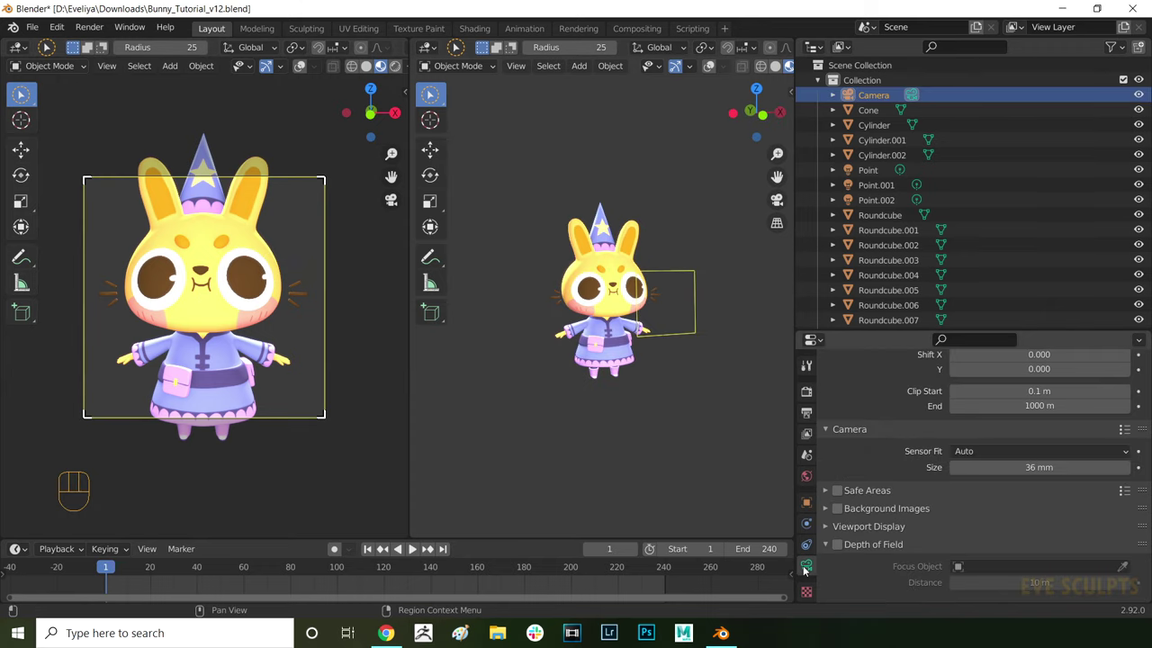
{"action": "scroll", "coordinate": [860, 517], "scroll_direction": "up", "scroll_amount": 5}
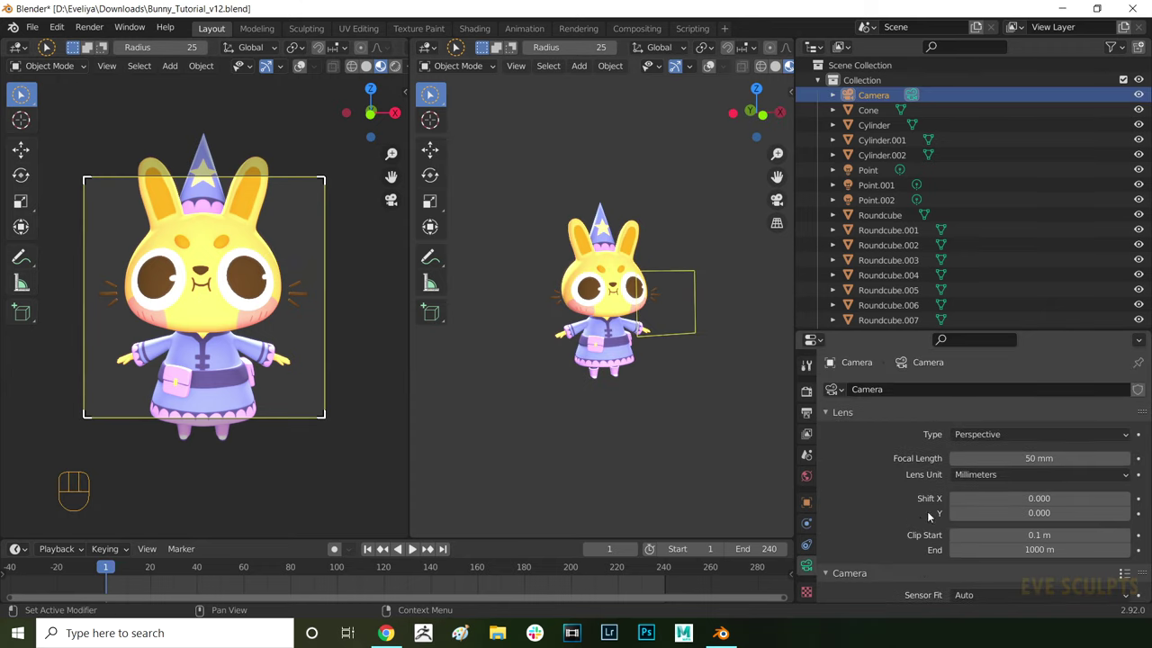
{"action": "left_click", "coordinate": [985, 438]}
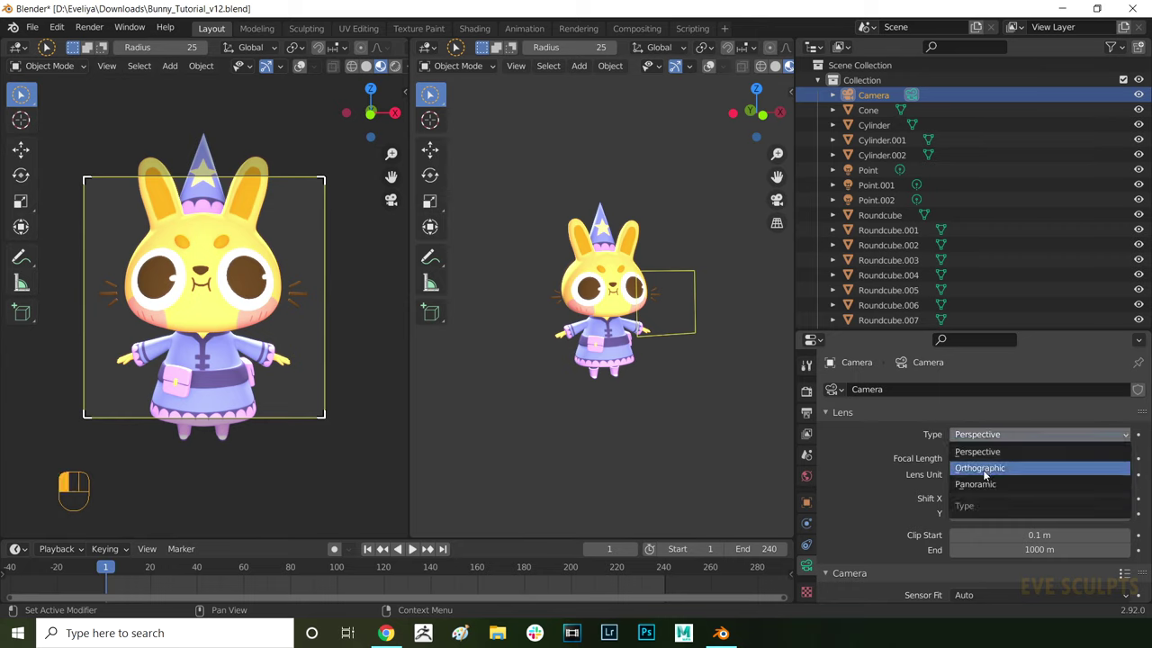
{"action": "left_click", "coordinate": [983, 470]}
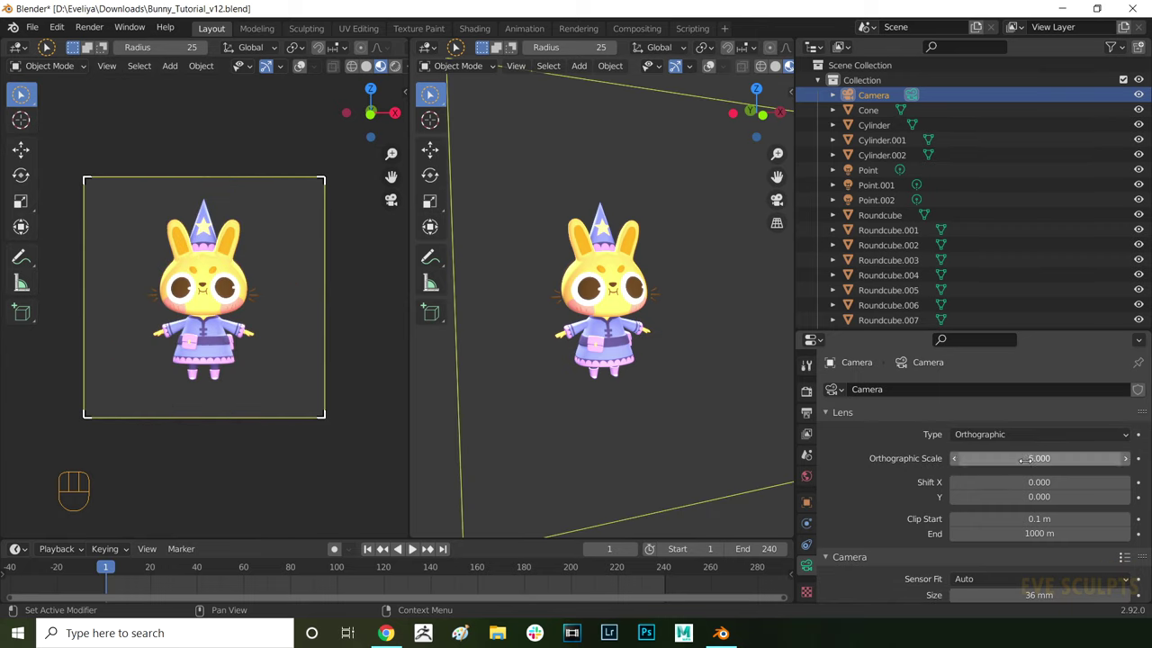
{"action": "left_click", "coordinate": [1025, 458]}
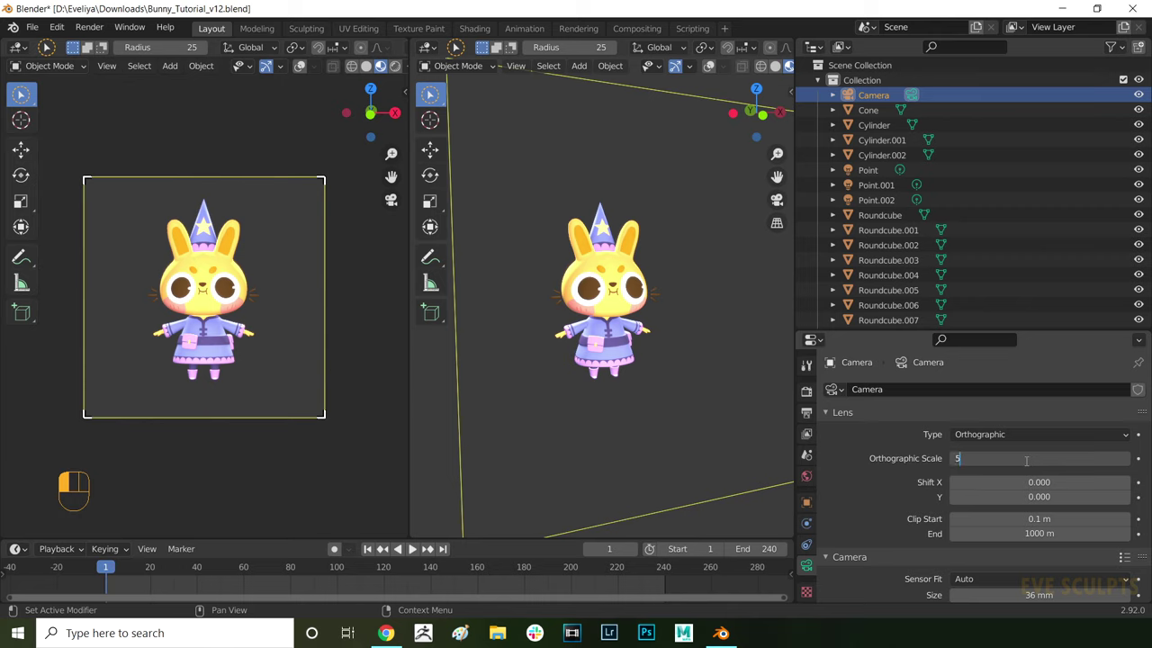
{"action": "type", "text": "5"}
{"action": "key", "text": "Return"}
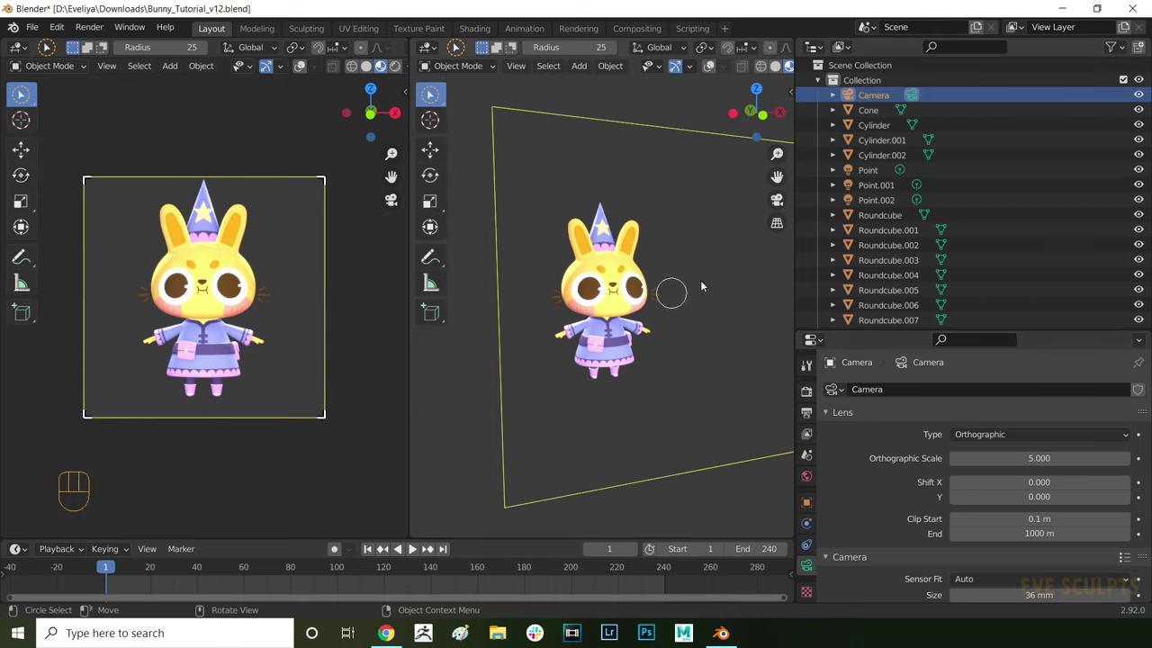
{"action": "left_click_drag", "start_coordinate": [776, 154], "coordinate": [663, 272]}
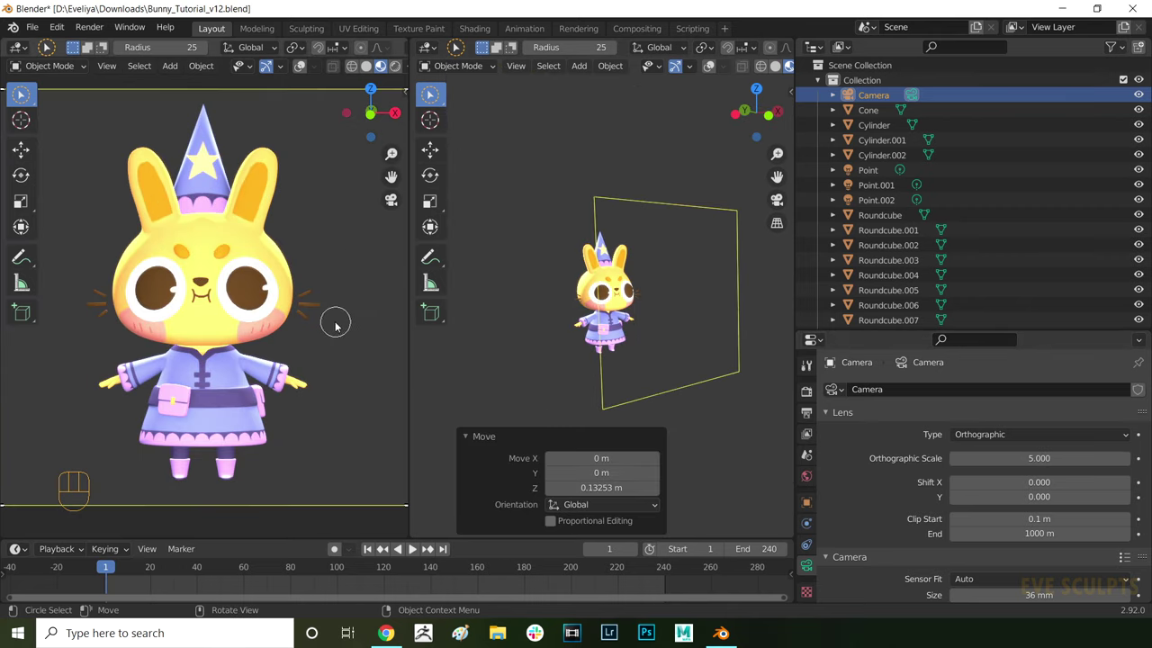
Step: Set the Camera's Location X to 0 in the sidebar Item tab to centre the bunny
{"action": "key", "text": "n"}
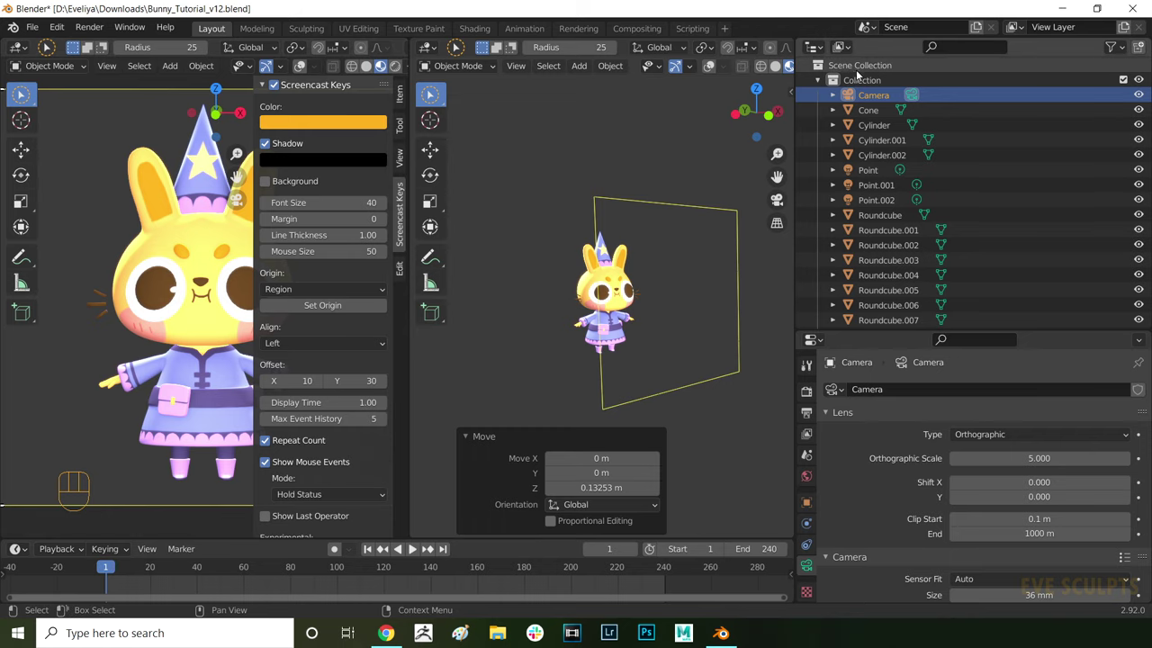
{"action": "left_click", "coordinate": [873, 95]}
{"action": "left_click", "coordinate": [399, 94]}
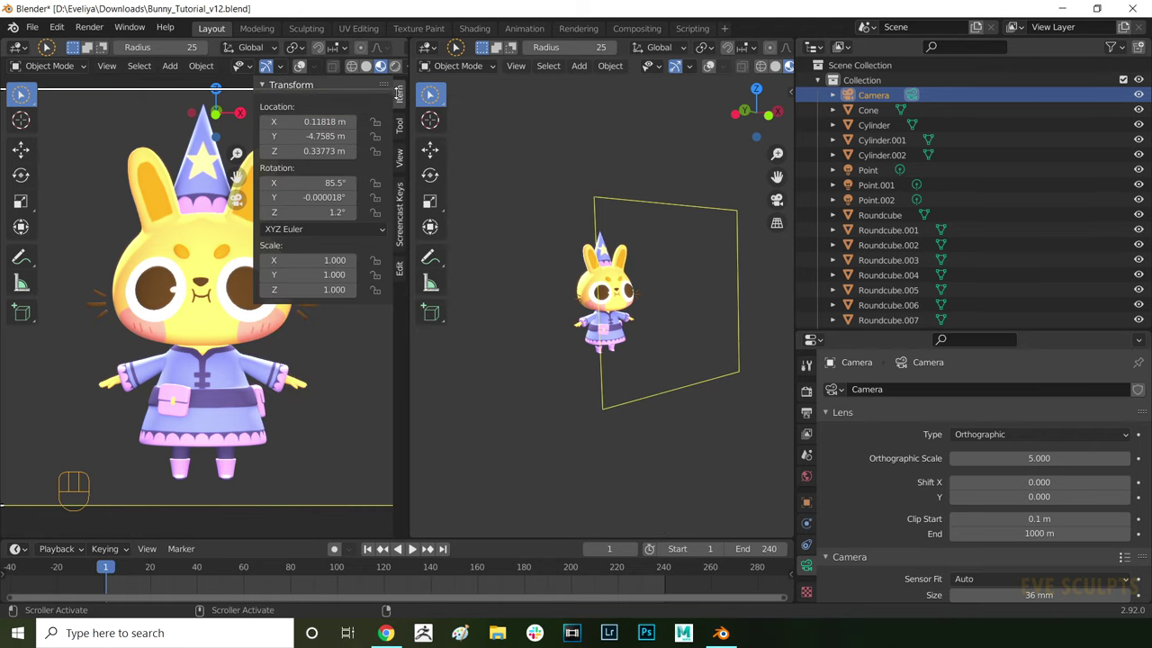
{"action": "double_click", "coordinate": [310, 121]}
{"action": "type", "text": "0"}
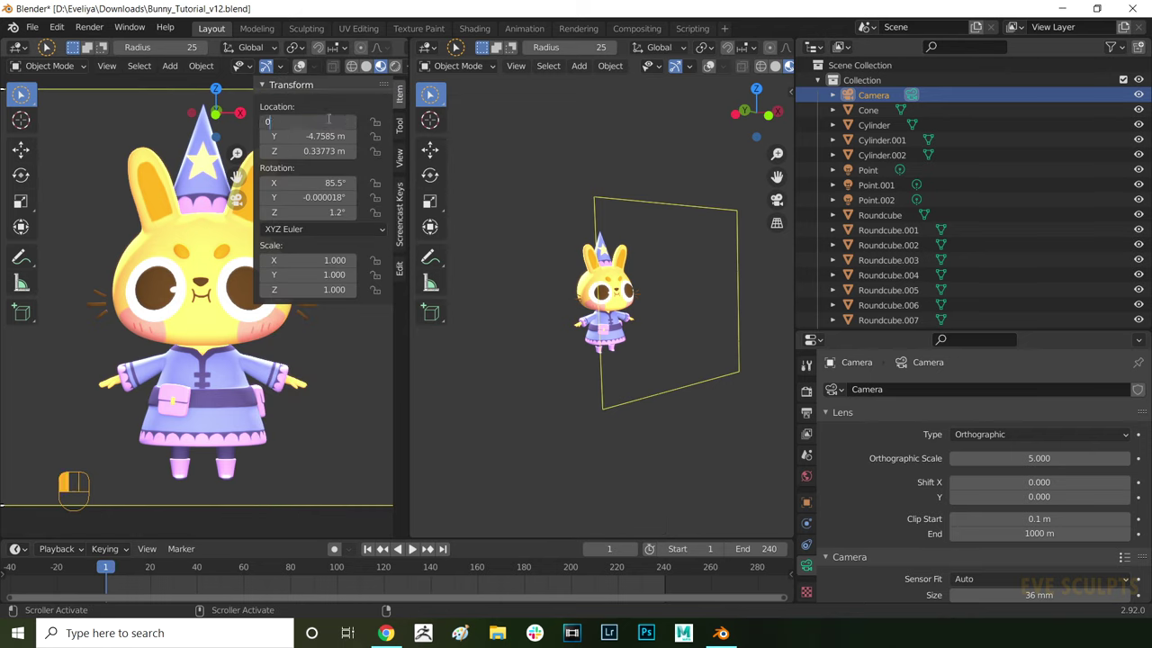
{"action": "key", "text": "Return"}
{"action": "key", "text": "n"}
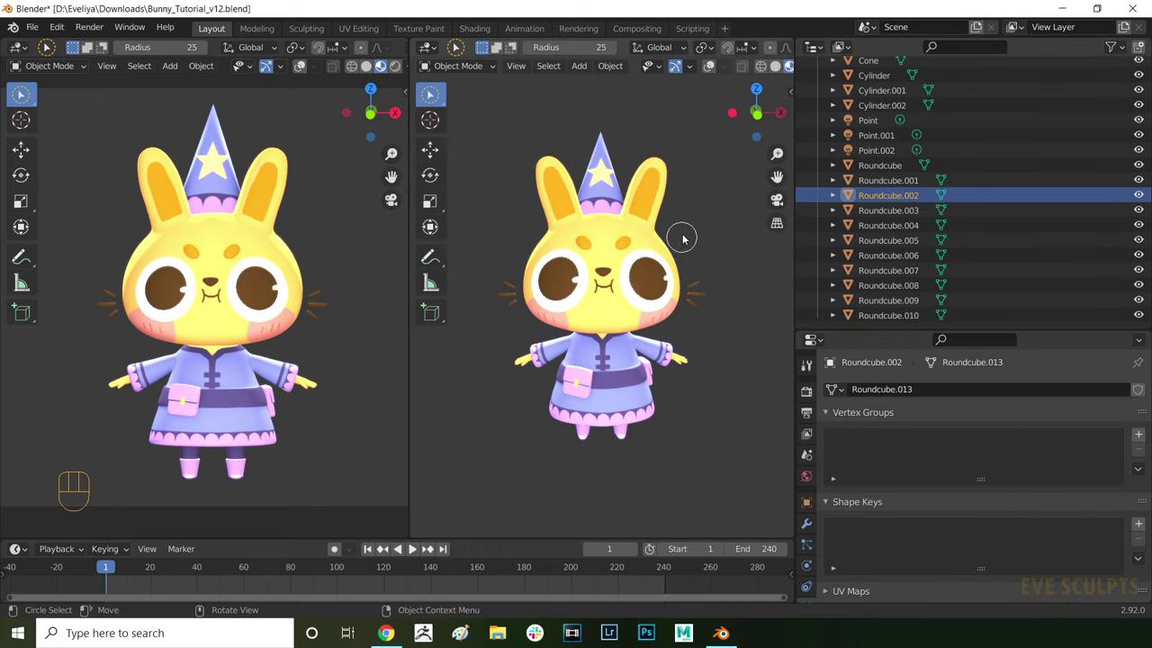
Step: Add a Plain Axes empty at the world origin and set the current frame back to 1
{"action": "left_click", "coordinate": [676, 231]}
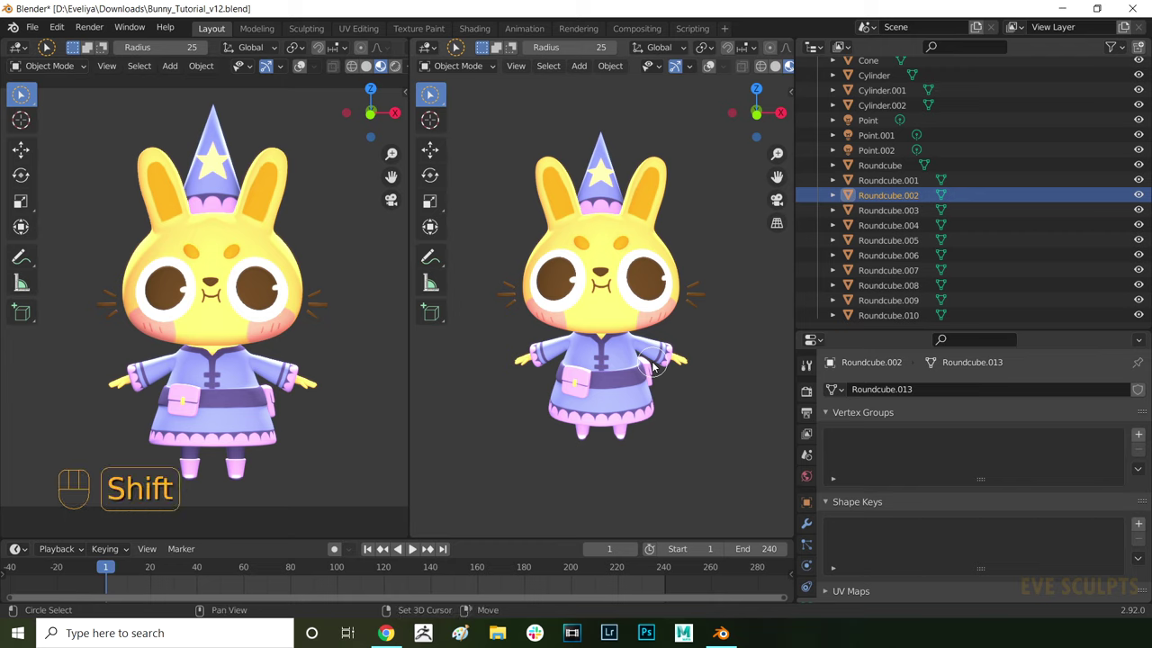
{"action": "key", "text": "shift+a"}
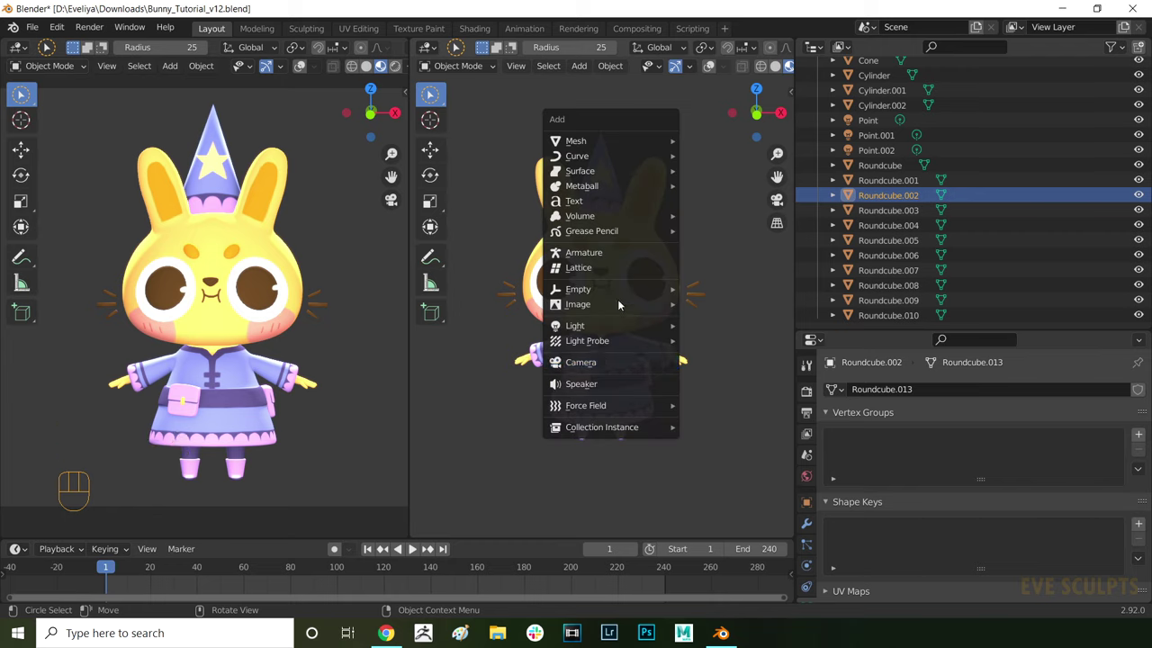
{"action": "mouse_move", "coordinate": [630, 290]}
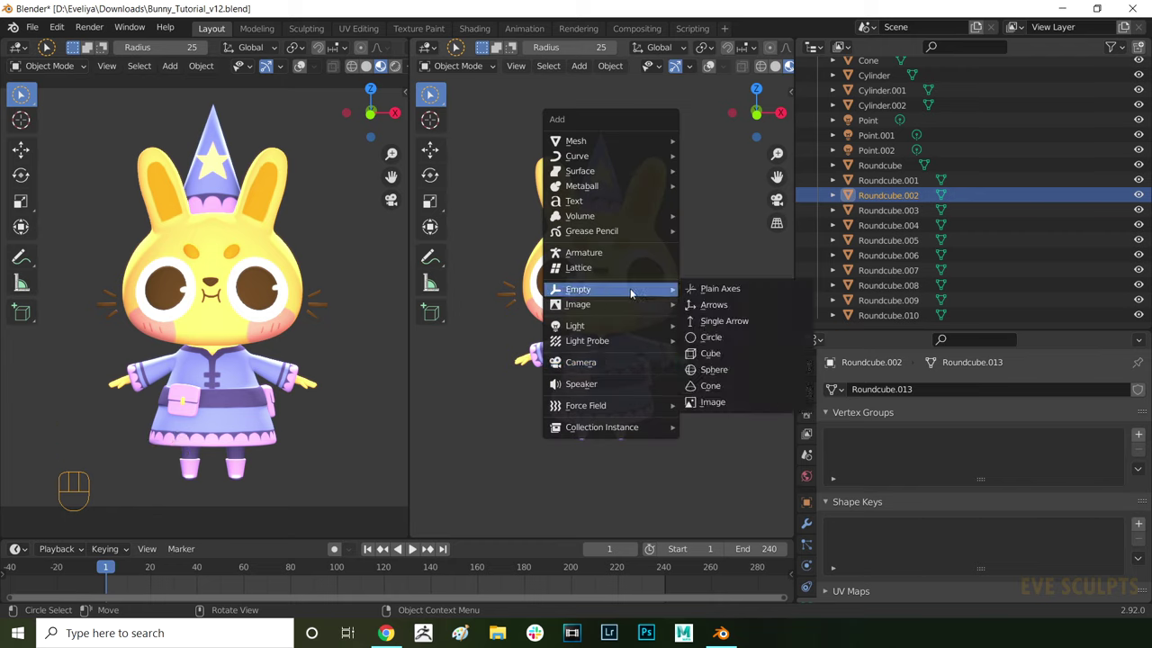
{"action": "left_click", "coordinate": [721, 289]}
{"action": "left_click", "coordinate": [104, 581]}
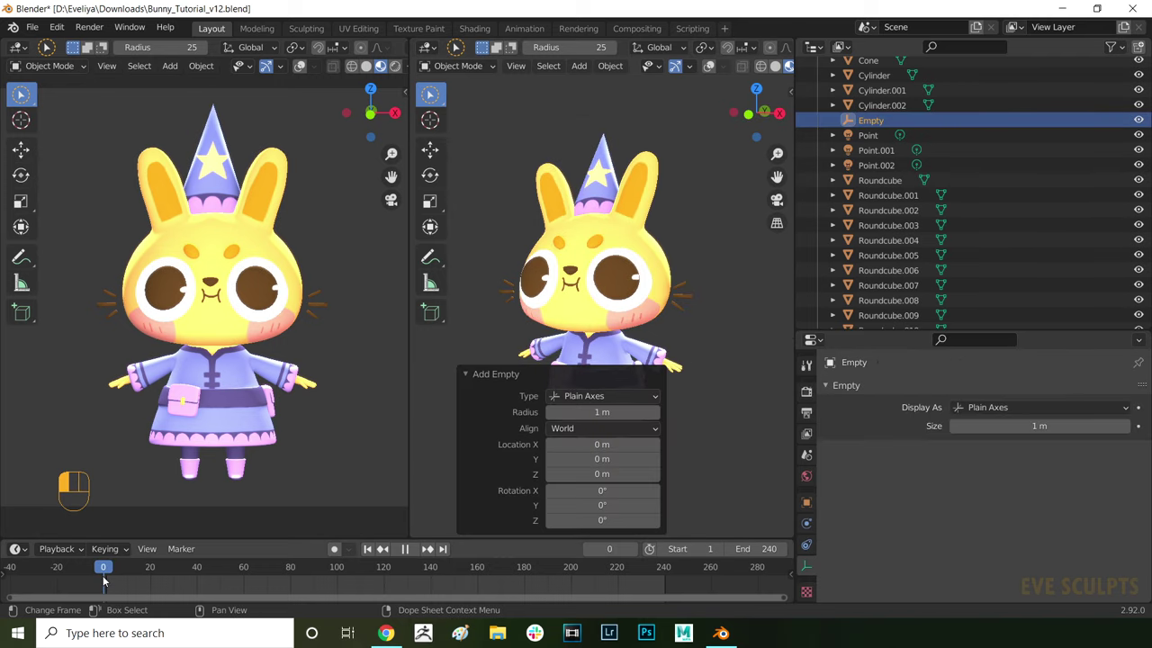
{"action": "left_click_drag", "start_coordinate": [105, 580], "coordinate": [105, 567]}
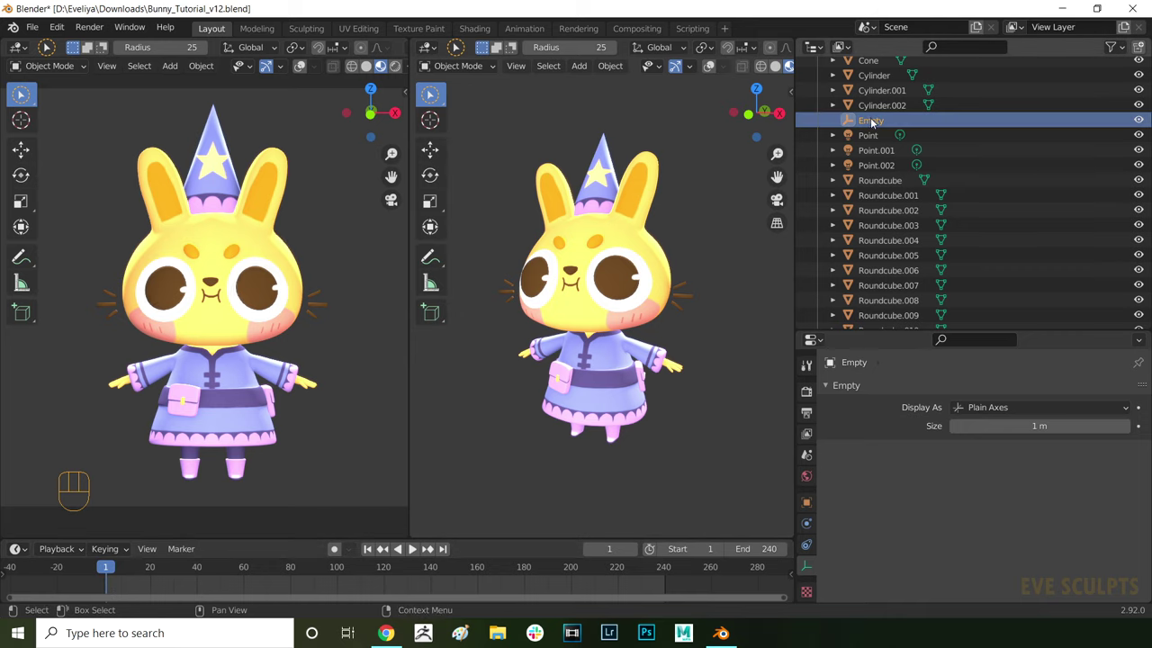
Step: Insert a rotation keyframe on the Empty at frame 1, then move to frame 240
{"action": "key", "text": "i"}
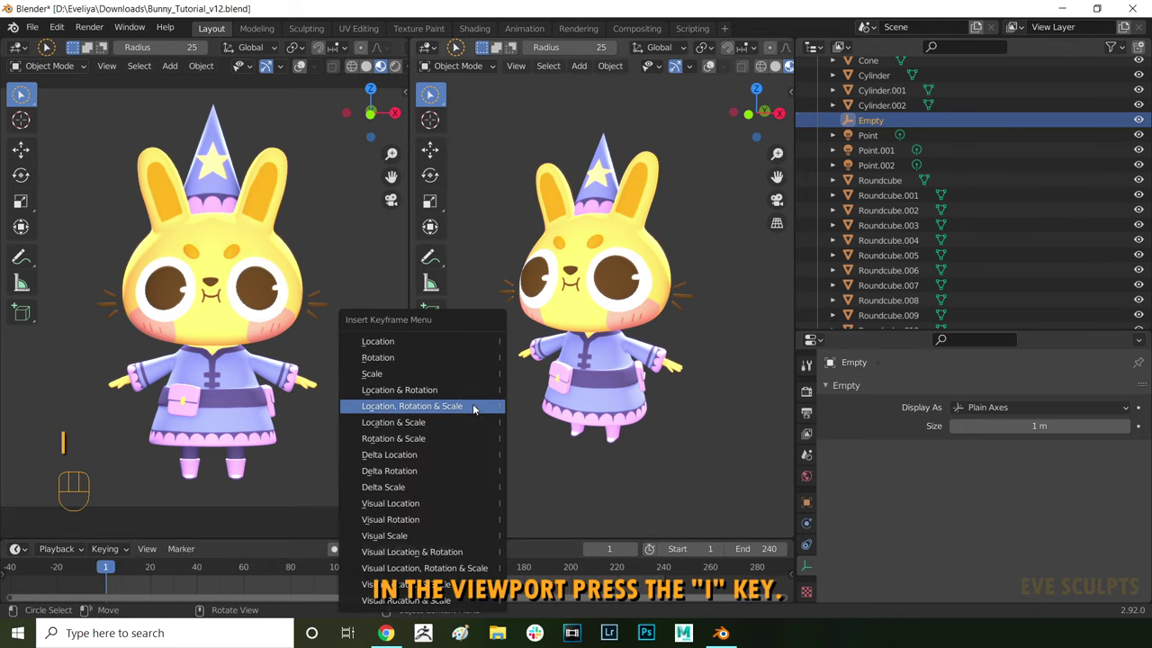
{"action": "left_click", "coordinate": [413, 359]}
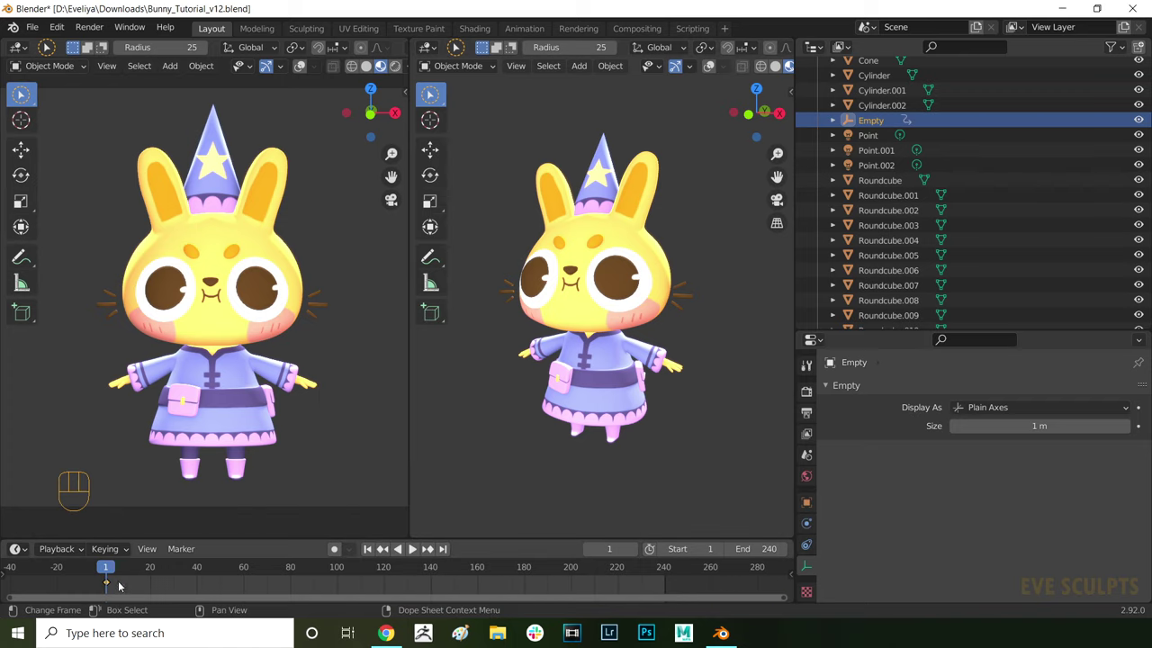
{"action": "left_click_drag", "start_coordinate": [118, 586], "coordinate": [663, 574]}
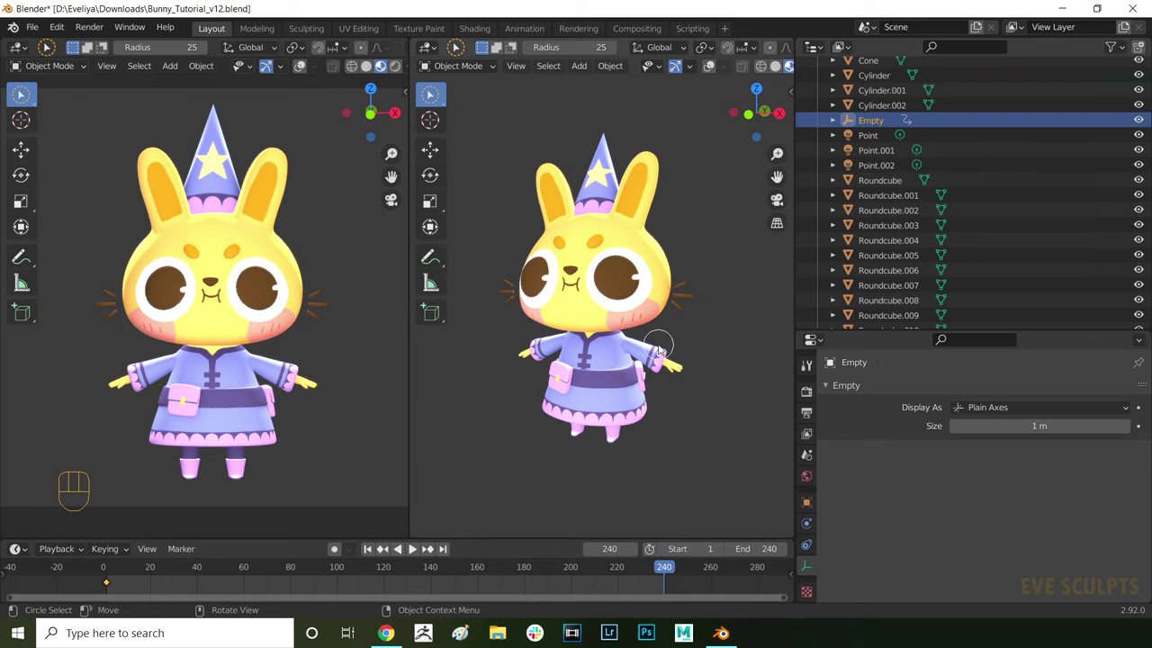
Step: Rotate the Empty 360° around the Z axis
{"action": "key", "text": "r"}
{"action": "type", "text": "z"}
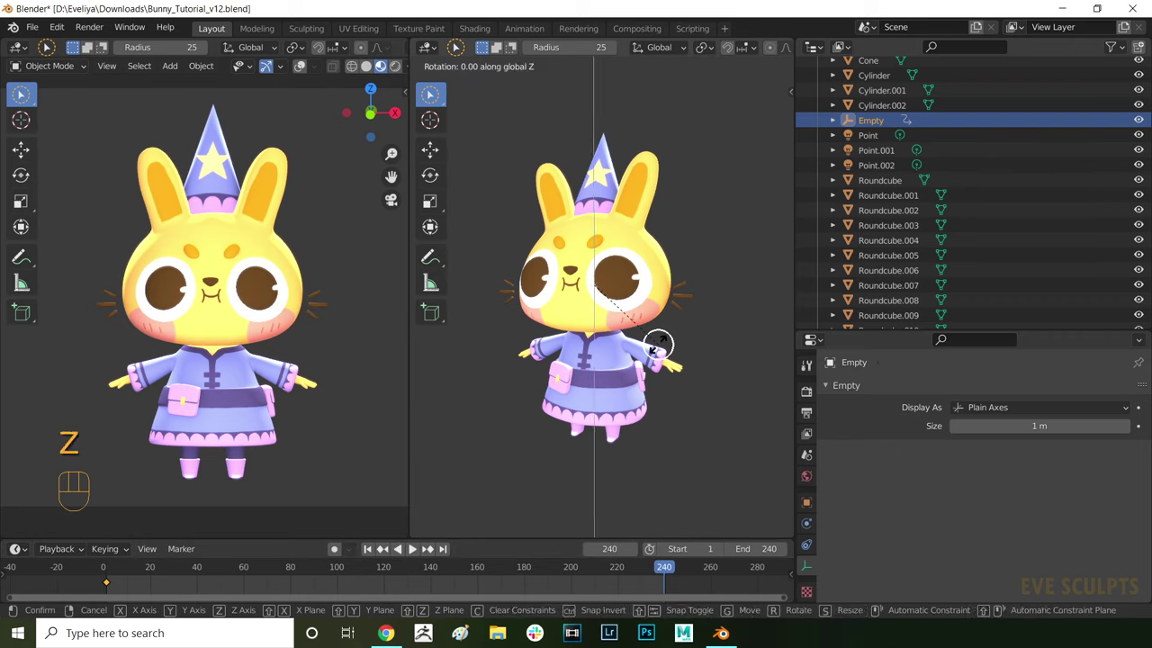
{"action": "type", "text": "360"}
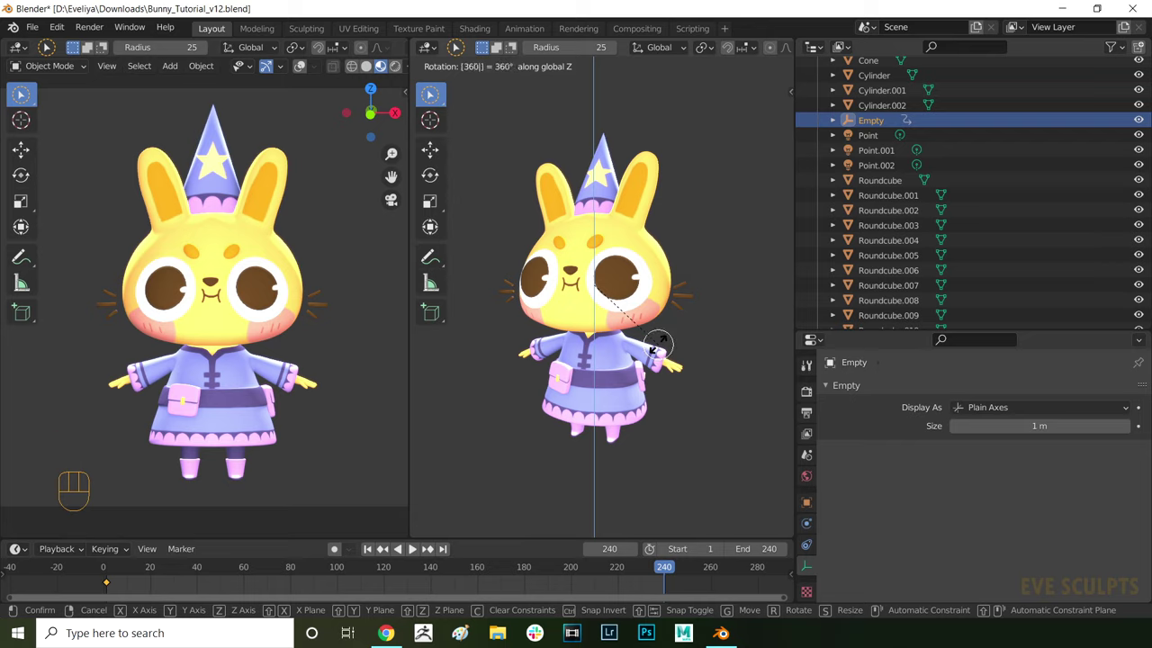
{"action": "key", "text": "Return"}
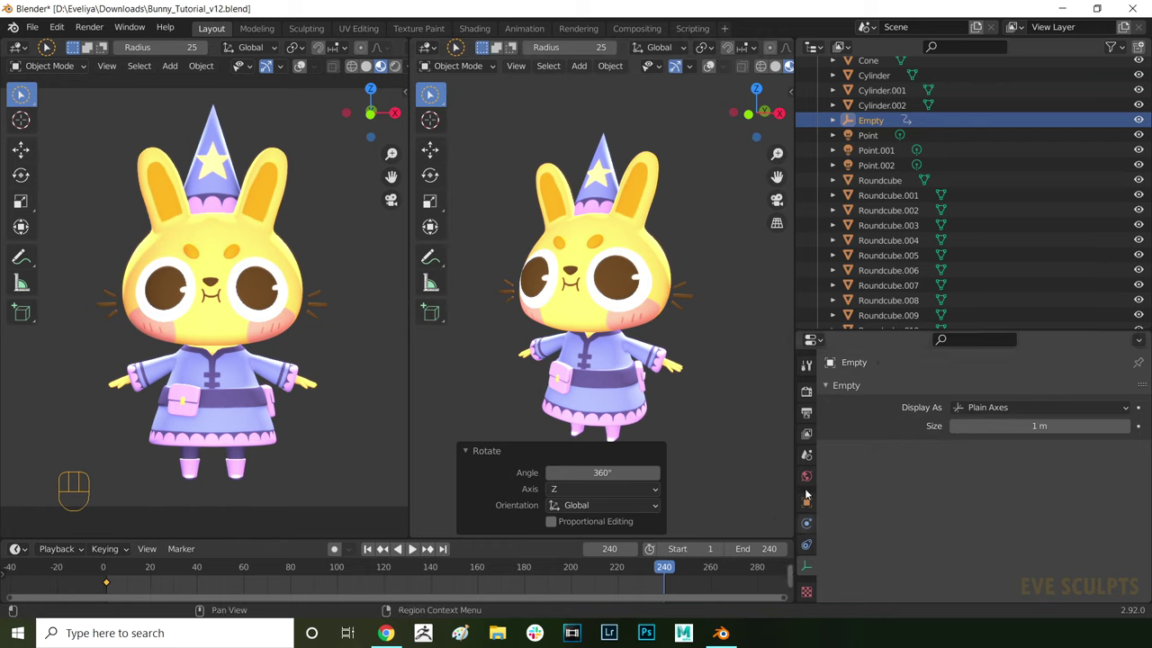
Step: Key the Empty's rotation at frame 240 from its Object properties
{"action": "left_click", "coordinate": [806, 520]}
{"action": "left_click", "coordinate": [806, 502]}
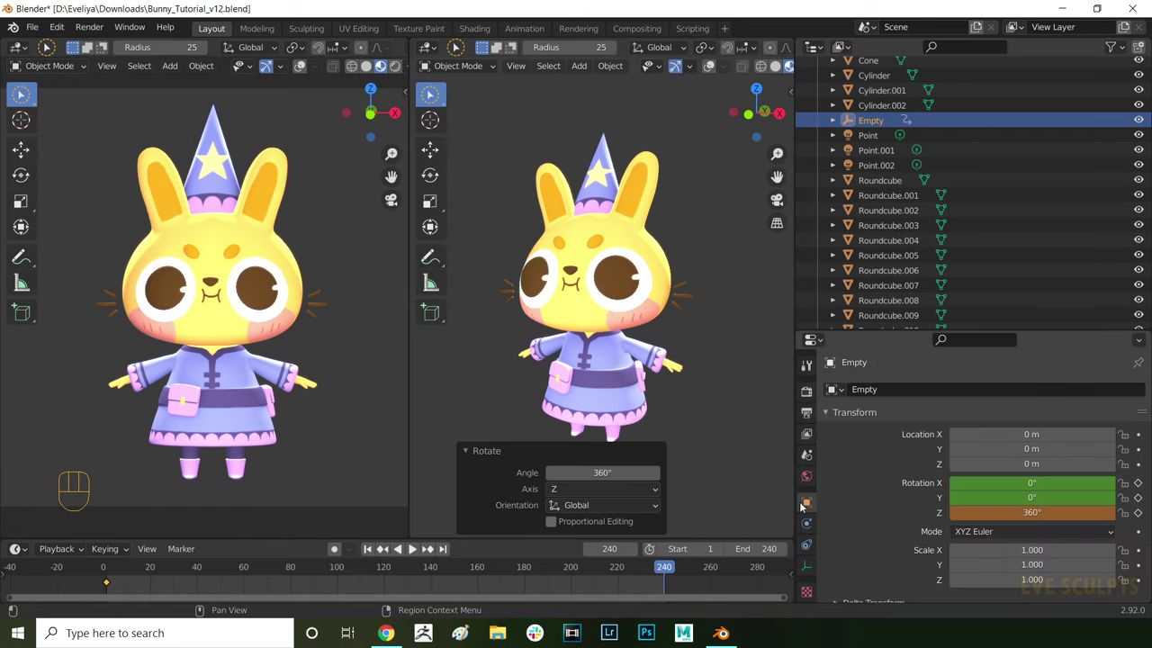
{"action": "key", "text": "i"}
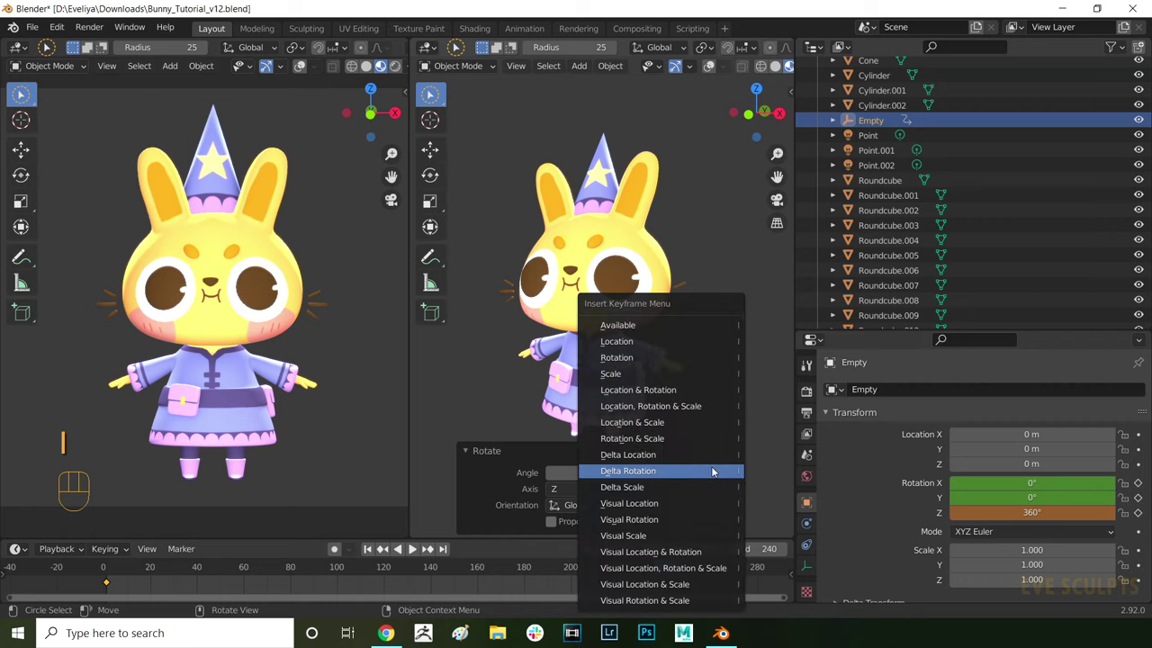
{"action": "left_click", "coordinate": [628, 359]}
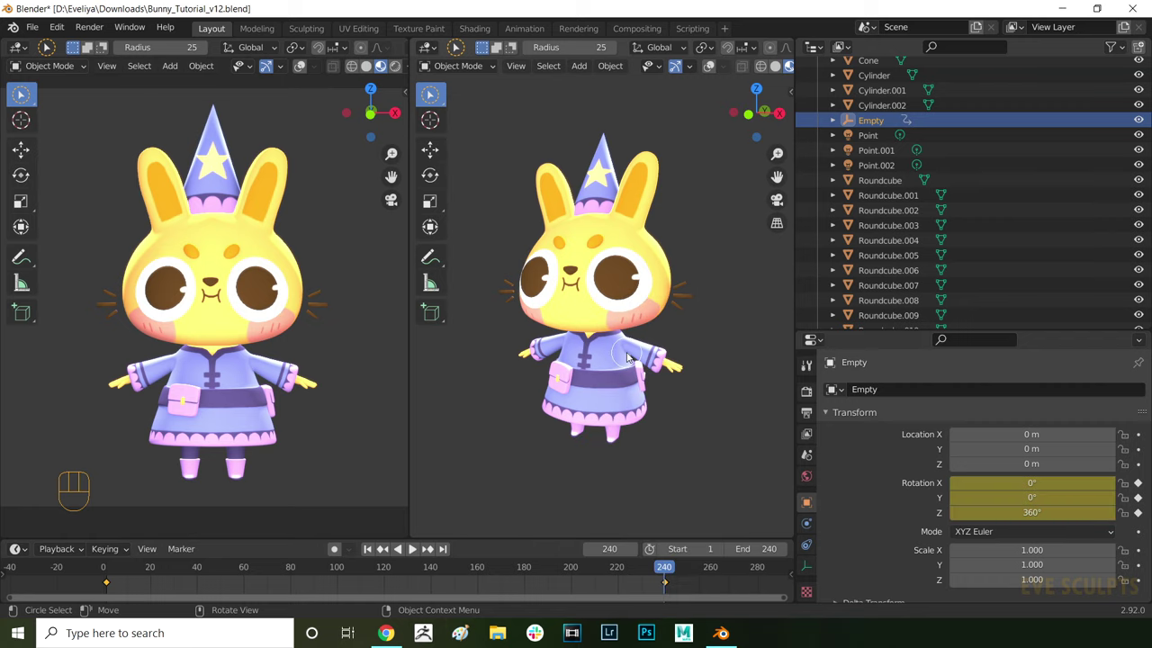
Step: Scrub back to early frames and make the timeline area taller
{"action": "mouse_move", "coordinate": [665, 578]}
{"action": "left_mouse_down"}
{"action": "mouse_move", "coordinate": [107, 603]}
{"action": "mouse_move", "coordinate": [665, 576]}
{"action": "left_mouse_up"}
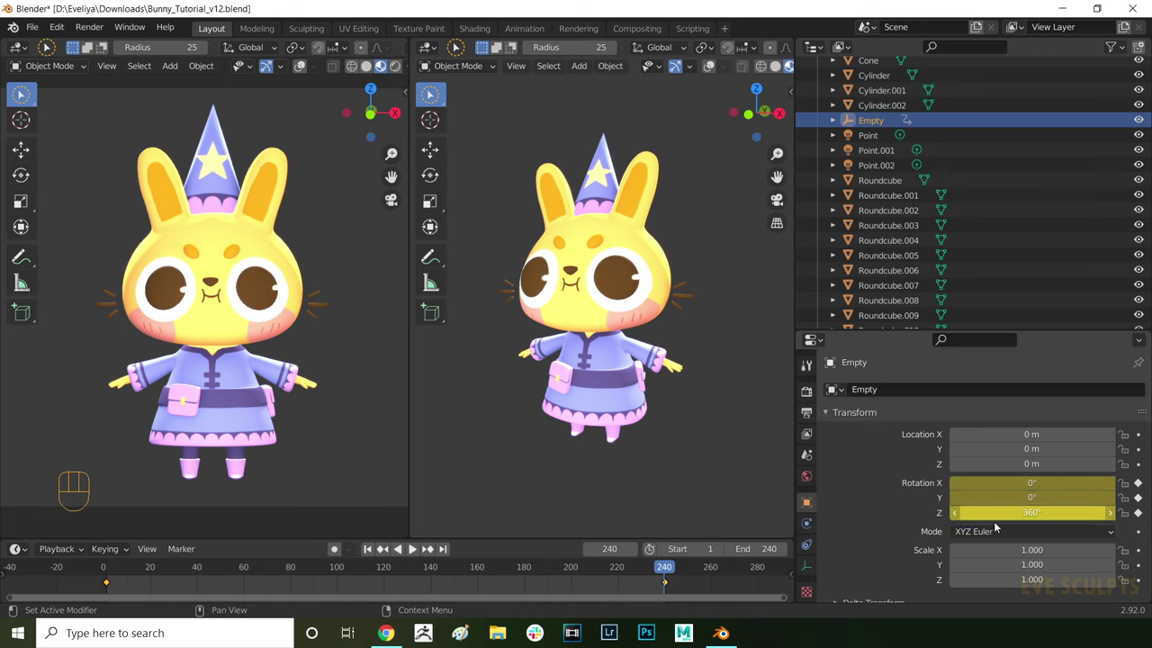
{"action": "left_click_drag", "start_coordinate": [792, 539], "coordinate": [20, 508]}
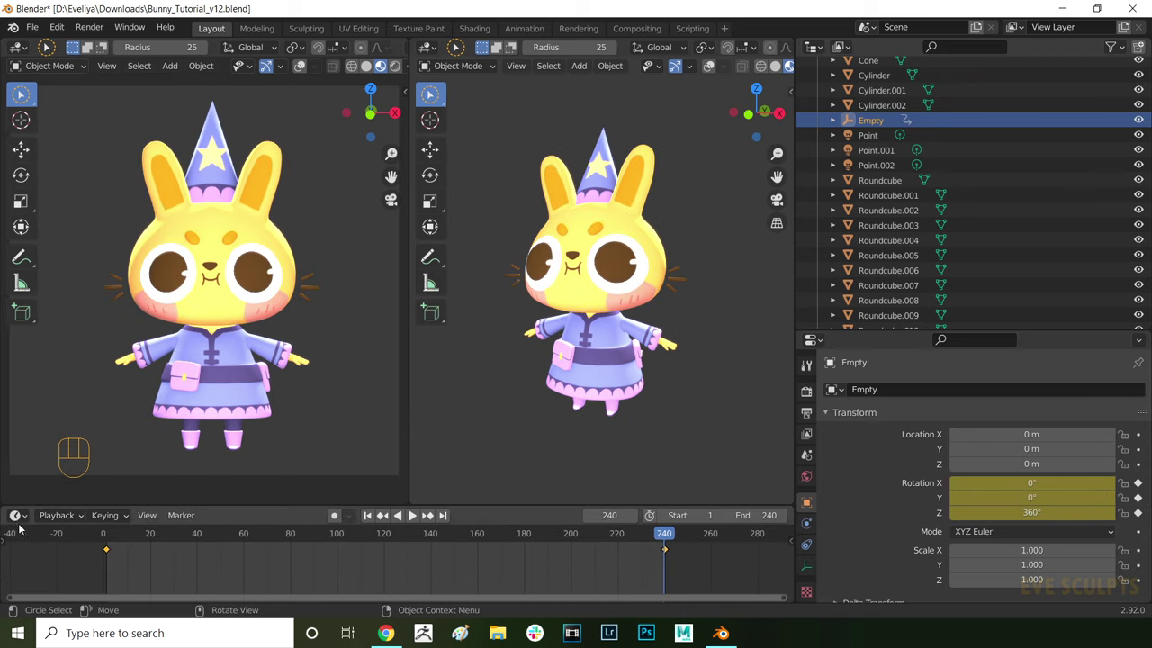
{"action": "left_click", "coordinate": [15, 517]}
Step: In the Graph Editor, set all rotation keyframes to Vector handles, then switch back to Timeline
{"action": "left_click", "coordinate": [213, 401]}
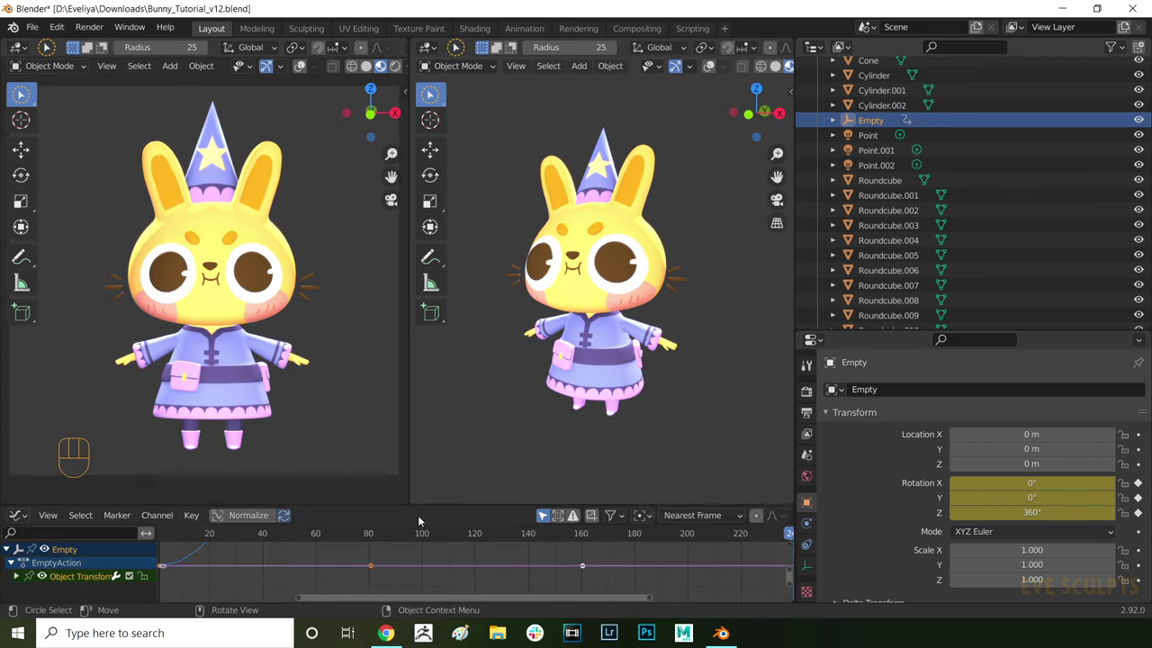
{"action": "left_click_drag", "start_coordinate": [220, 507], "coordinate": [221, 376]}
{"action": "left_click_drag", "start_coordinate": [426, 393], "coordinate": [527, 535]}
{"action": "key", "text": "Home"}
{"action": "key", "text": "v"}
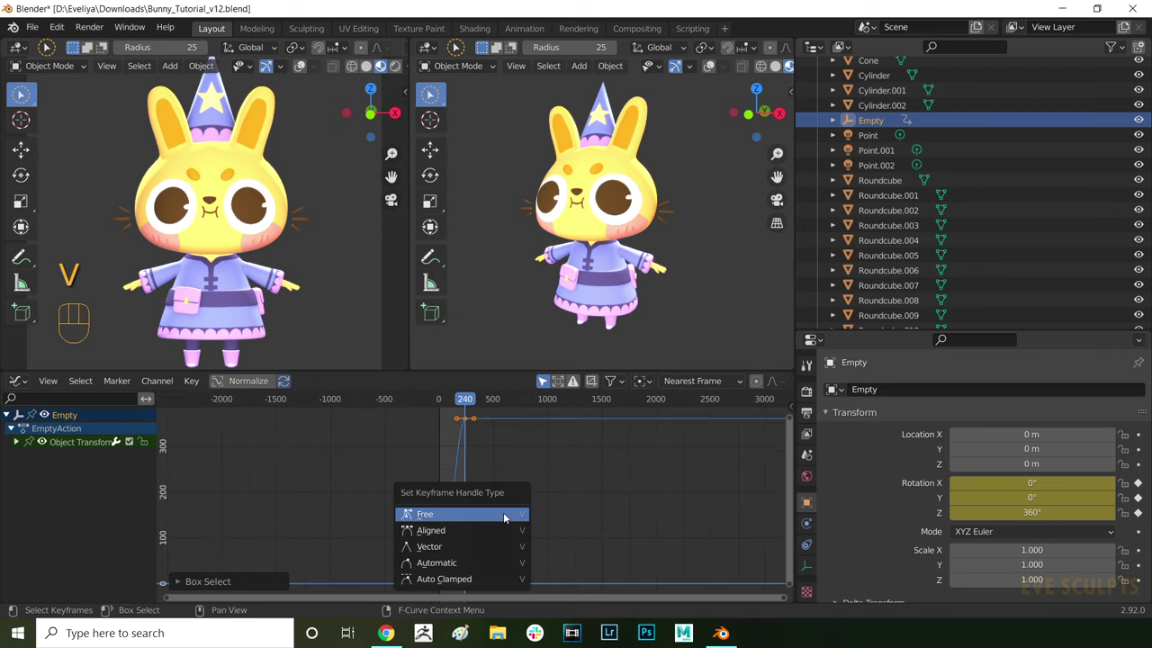
{"action": "left_click", "coordinate": [452, 549]}
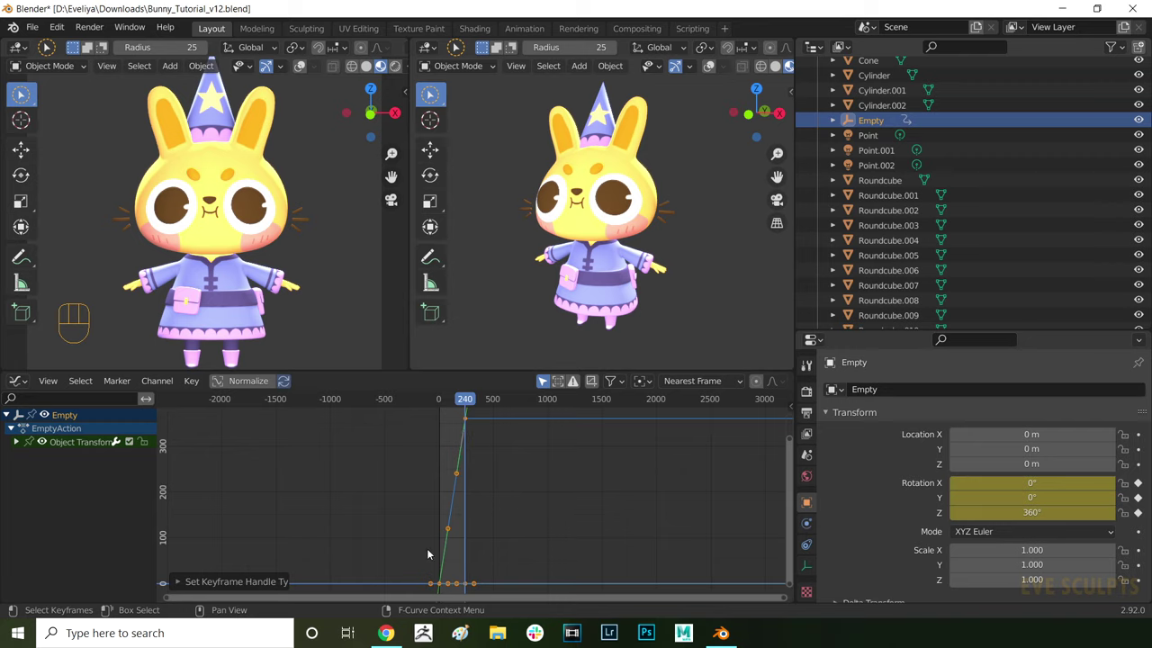
{"action": "left_click", "coordinate": [17, 381]}
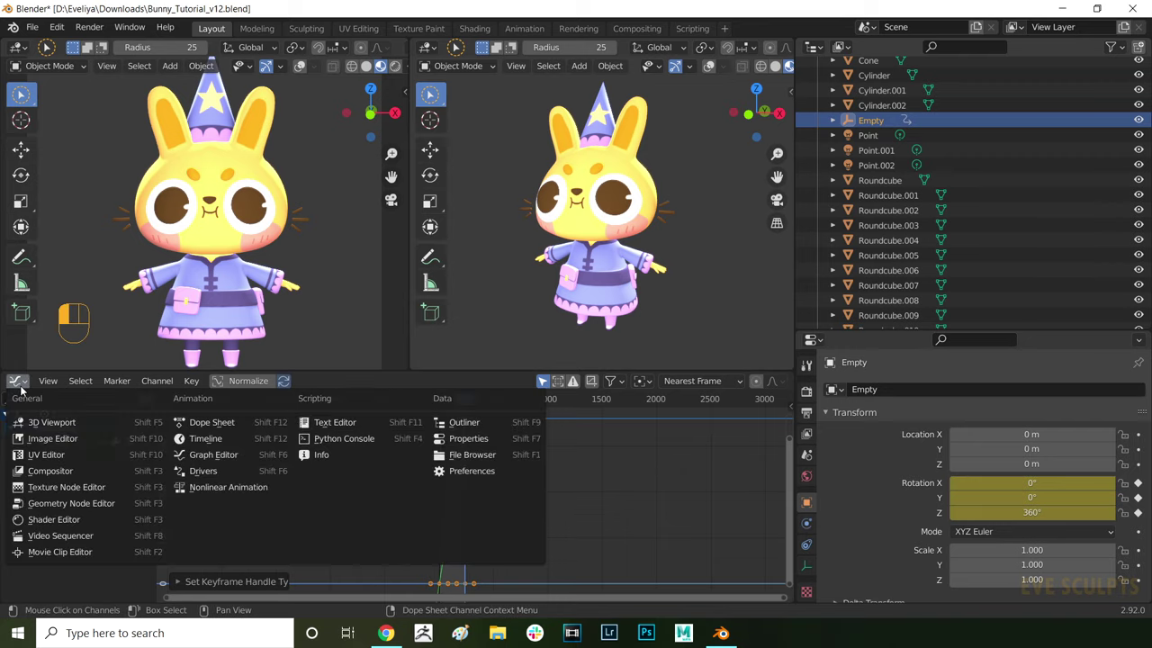
{"action": "left_click", "coordinate": [198, 439]}
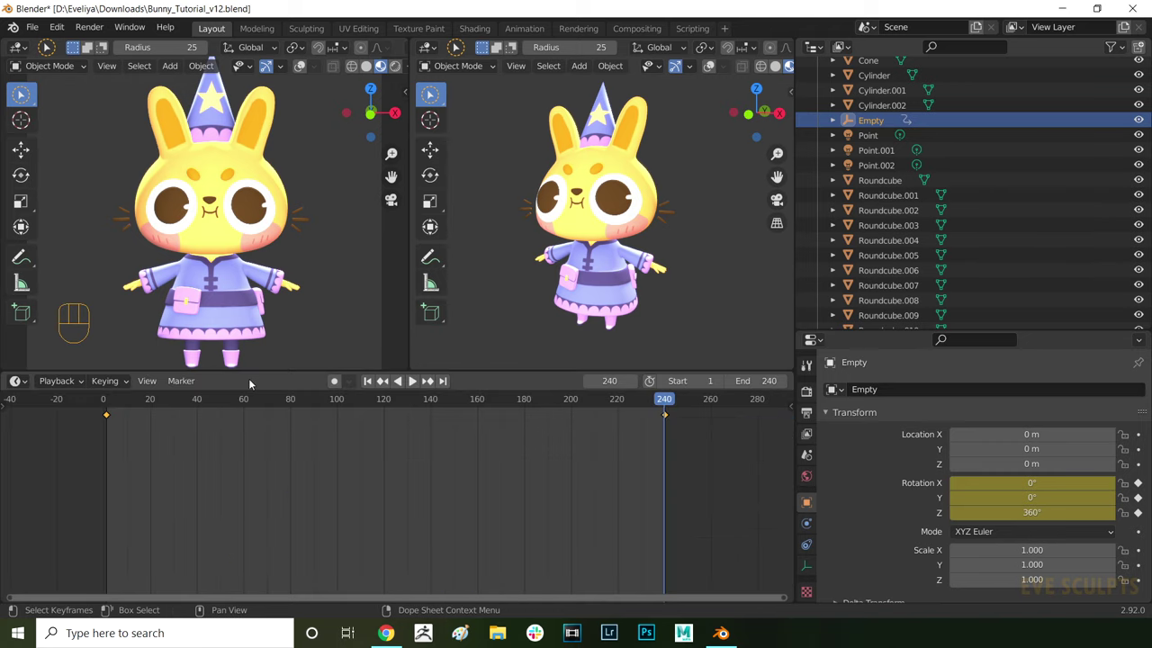
Step: Parent the Camera to the Empty with Object (Keep Transform)
{"action": "left_click_drag", "start_coordinate": [252, 371], "coordinate": [256, 535]}
{"action": "scroll", "coordinate": [882, 180], "scroll_direction": "up", "scroll_amount": 3}
{"action": "left_click", "coordinate": [873, 94]}
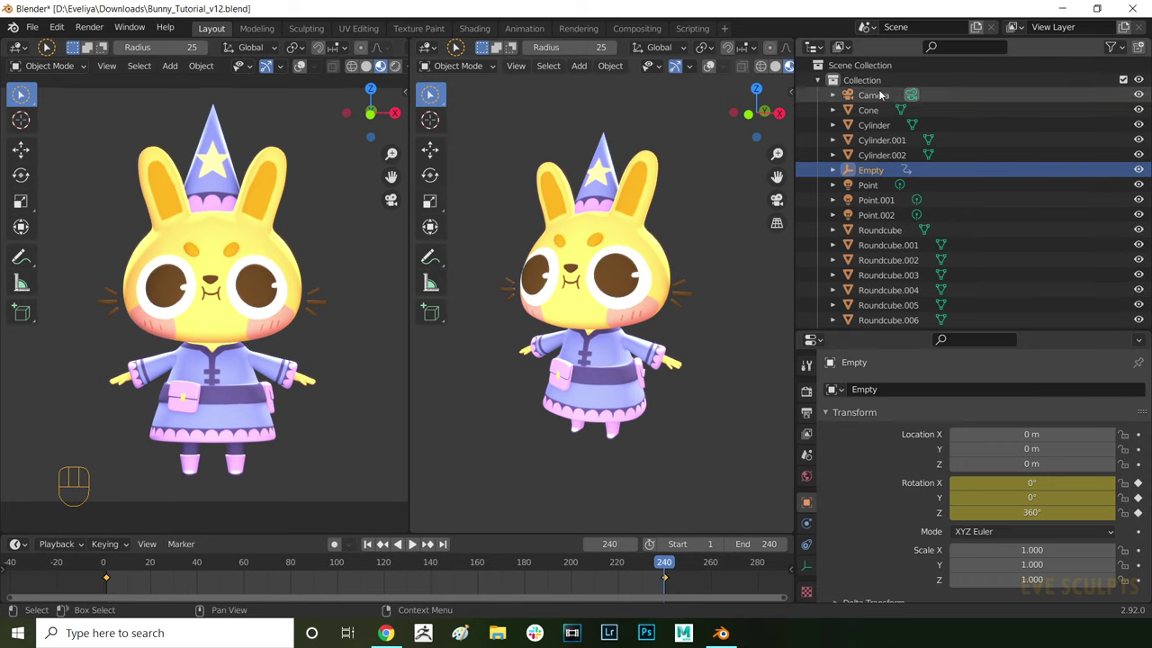
{"action": "left_click", "coordinate": [870, 170]}
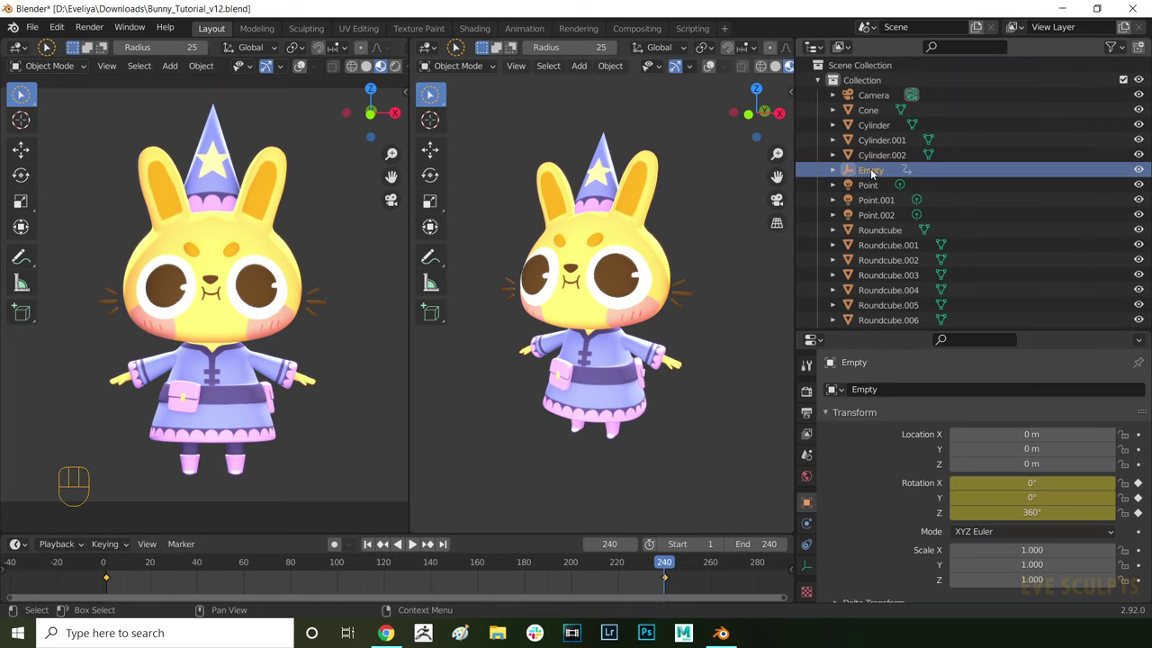
{"action": "left_click", "coordinate": [874, 96]}
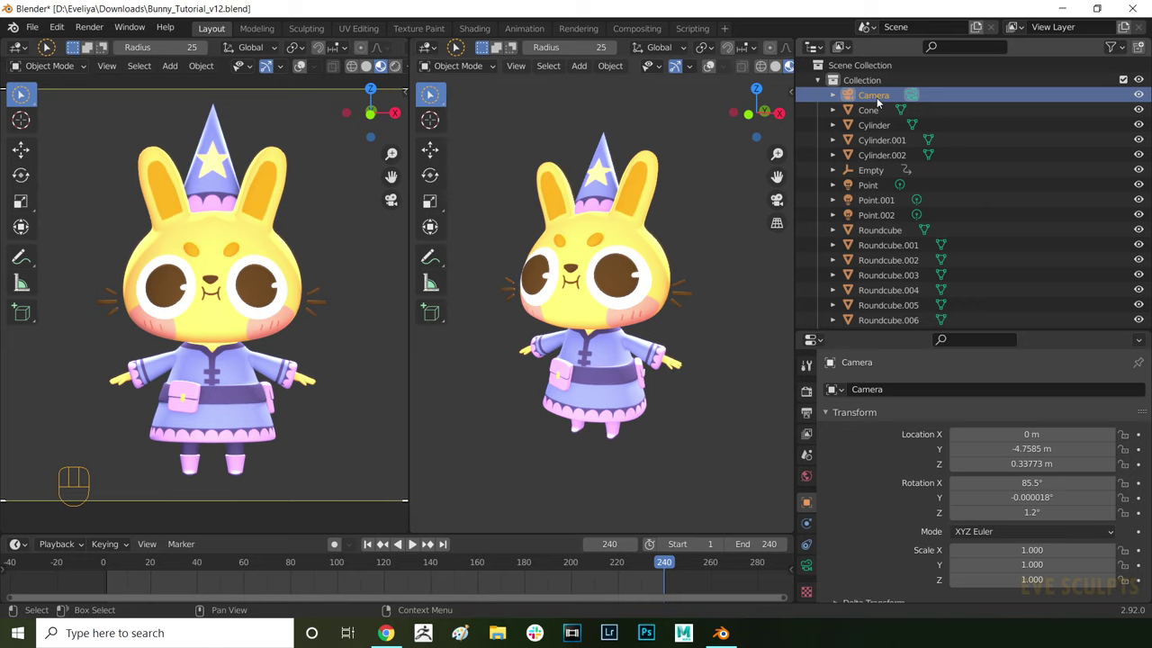
{"action": "left_click", "coordinate": [870, 171], "text": "ctrl"}
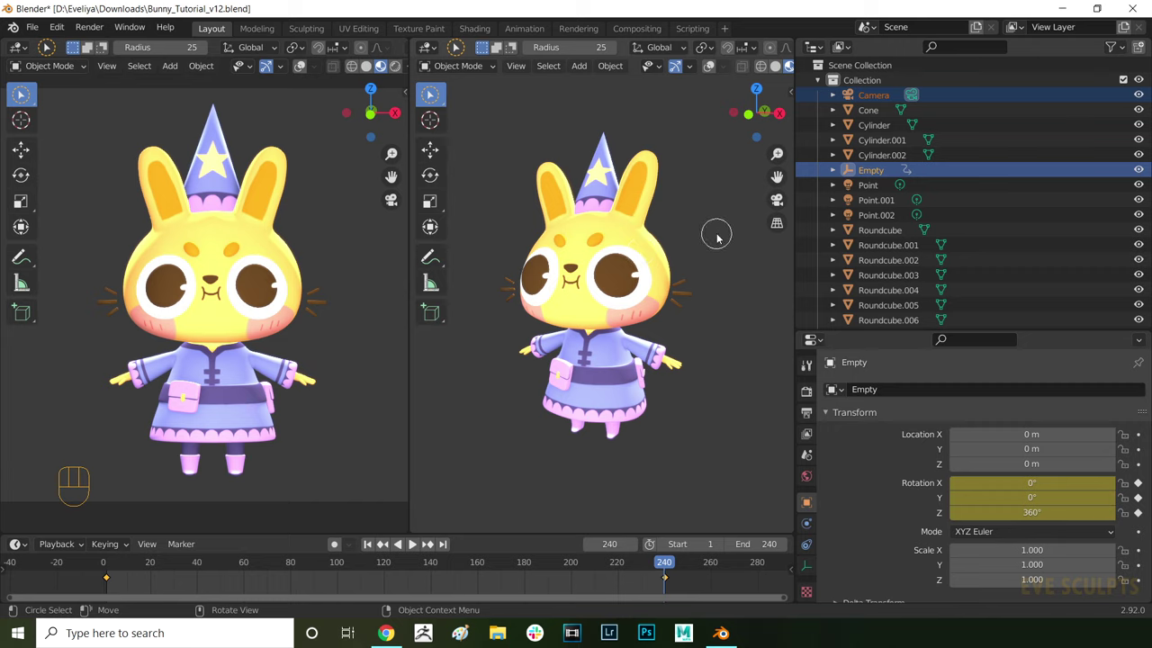
{"action": "key", "text": "ctrl+p"}
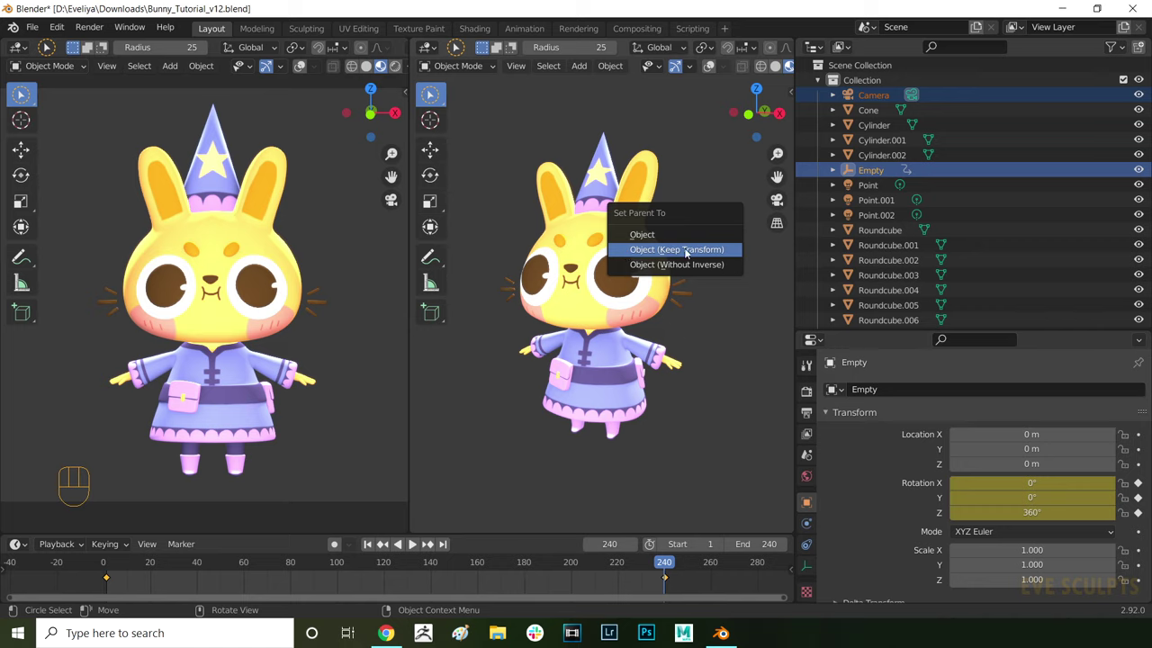
{"action": "left_click", "coordinate": [685, 250]}
Step: Play and scrub the timeline to check the camera orbiting the bunny
{"action": "left_click", "coordinate": [633, 567]}
{"action": "key", "text": "space"}
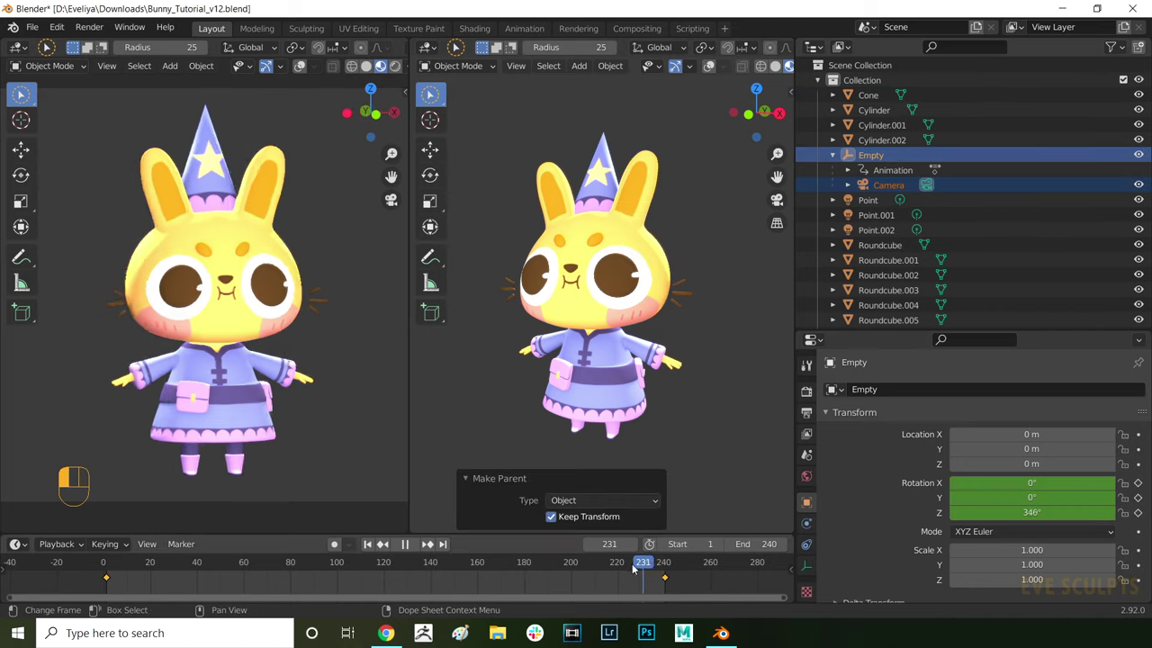
{"action": "left_click_drag", "start_coordinate": [633, 566], "coordinate": [666, 565]}
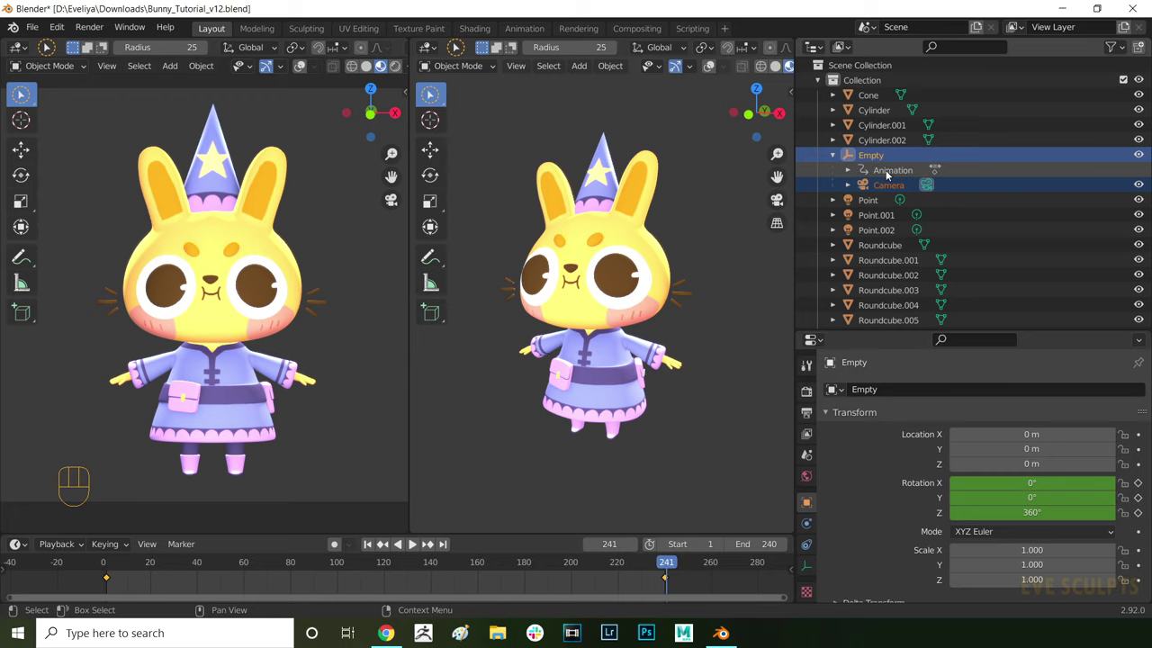
Step: Parent Point, Point.001 and Point.002 lights to the Empty with Keep Transform
{"action": "left_click", "coordinate": [867, 200]}
{"action": "left_click", "coordinate": [876, 215], "text": "ctrl"}
{"action": "left_click", "coordinate": [875, 231], "text": "ctrl"}
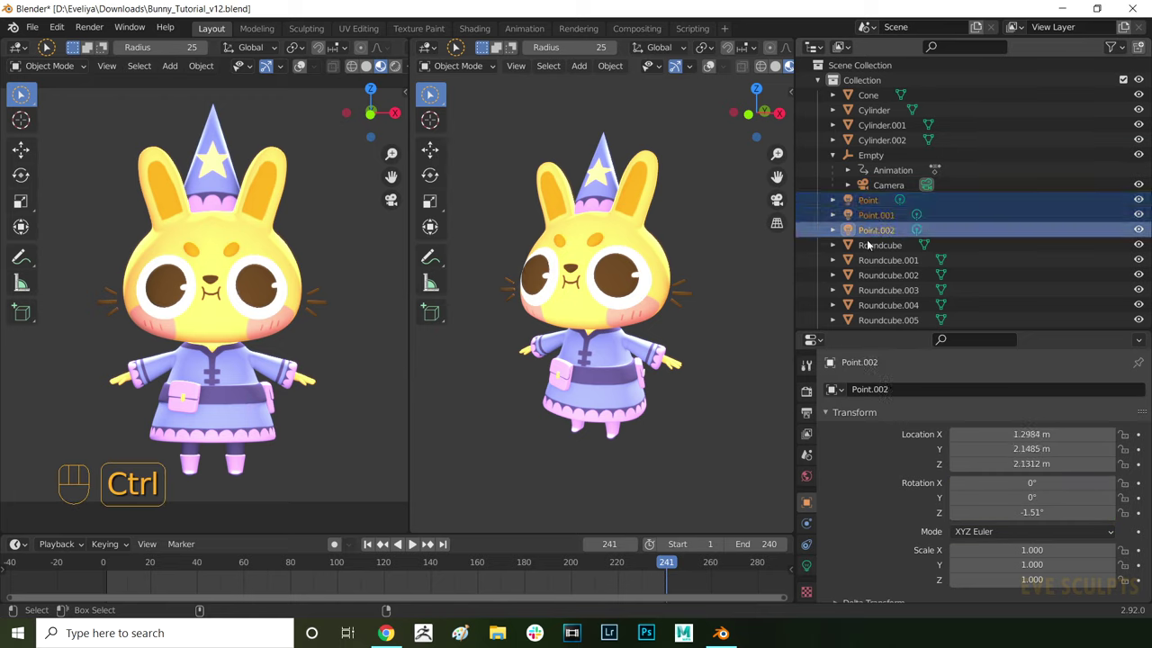
{"action": "left_click", "coordinate": [866, 156], "text": "ctrl"}
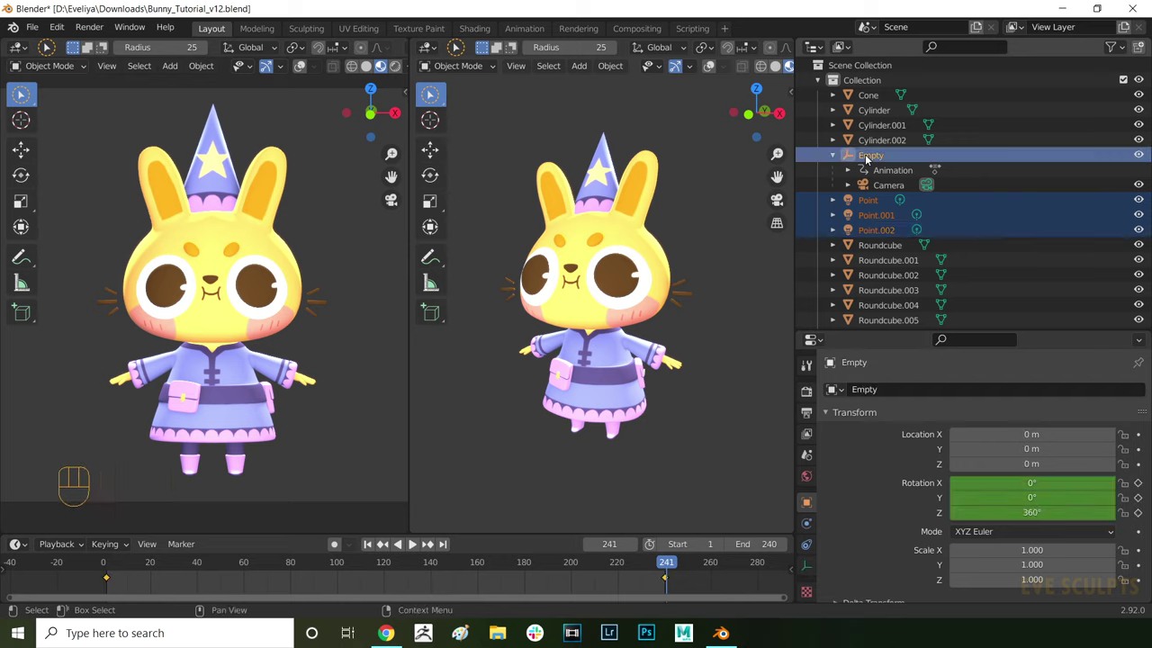
{"action": "key", "text": "ctrl+p"}
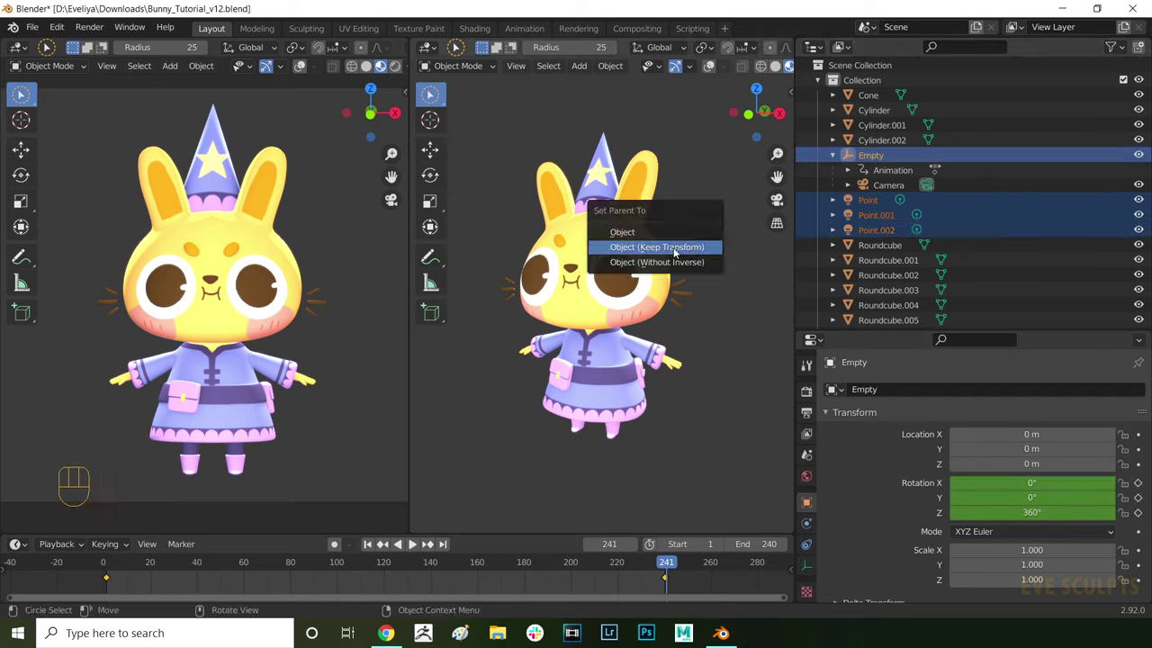
{"action": "left_click", "coordinate": [675, 248]}
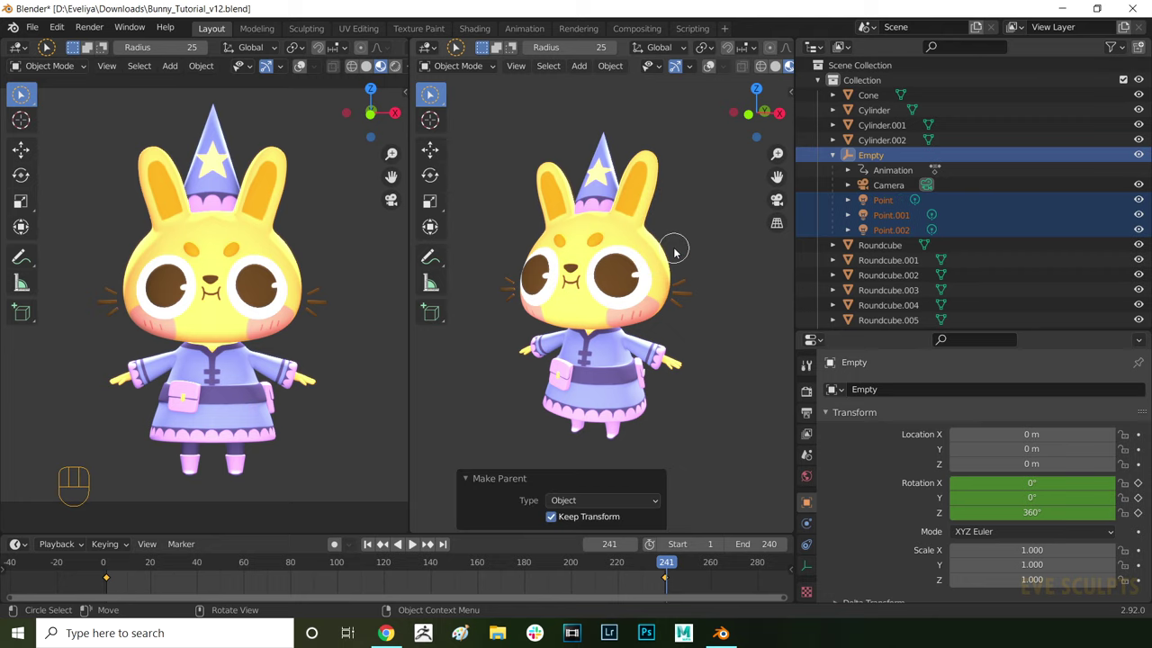
Step: Play and scrub frames 1–240 to watch the bunny turntable spin
{"action": "left_click", "coordinate": [829, 157]}
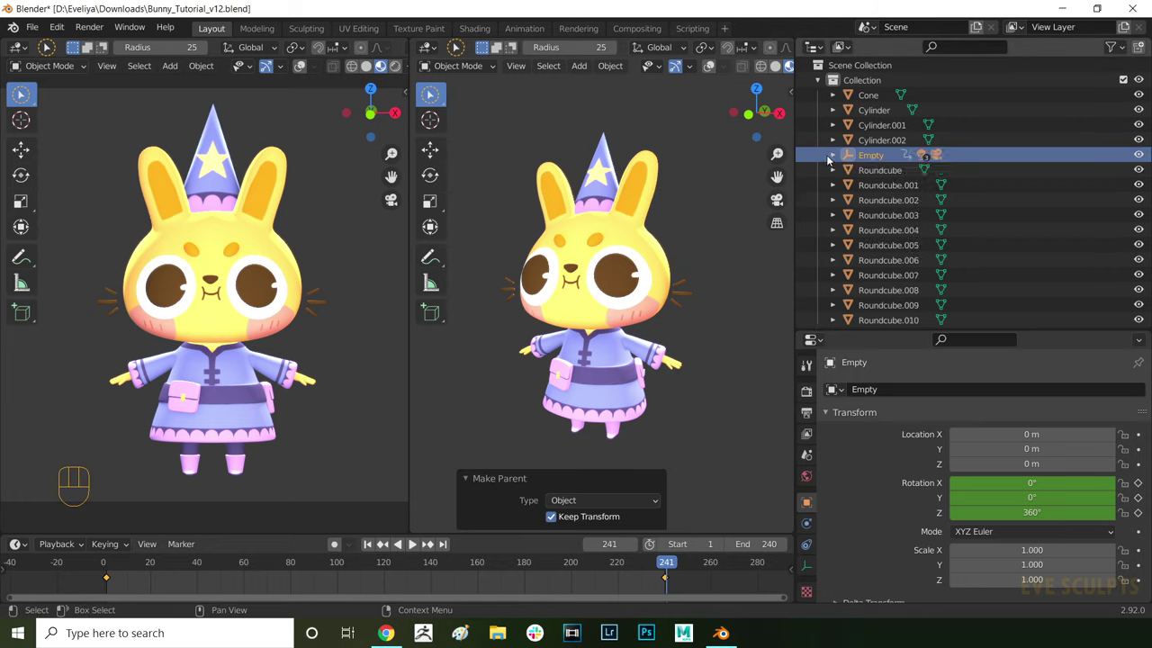
{"action": "left_click", "coordinate": [828, 157]}
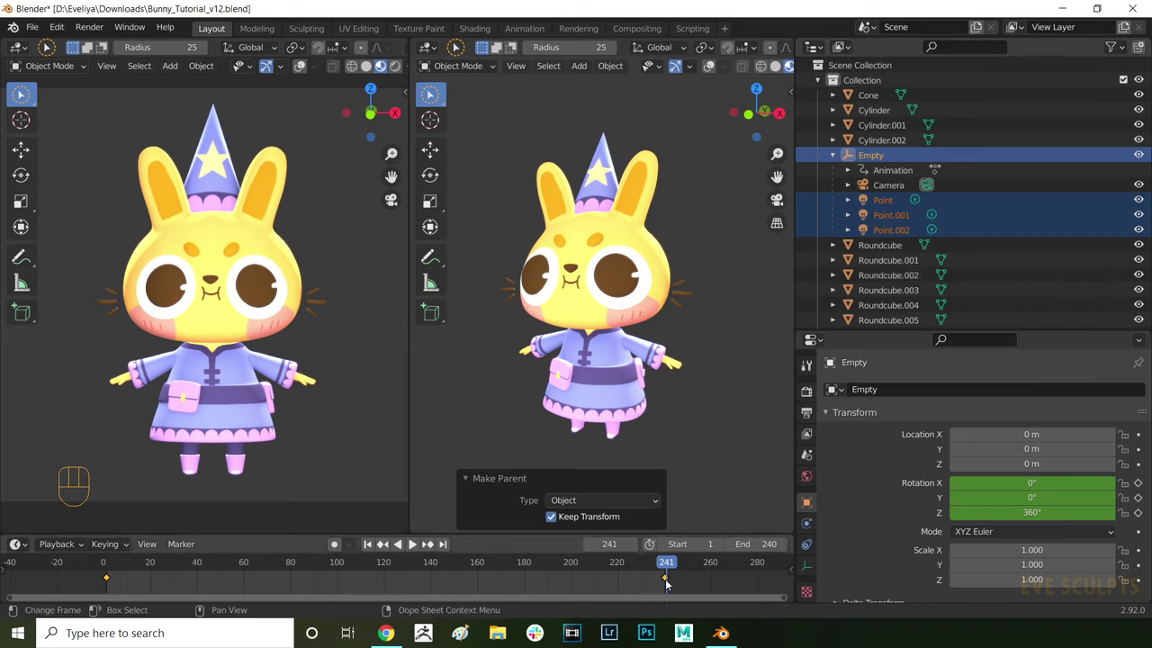
{"action": "key", "text": "space"}
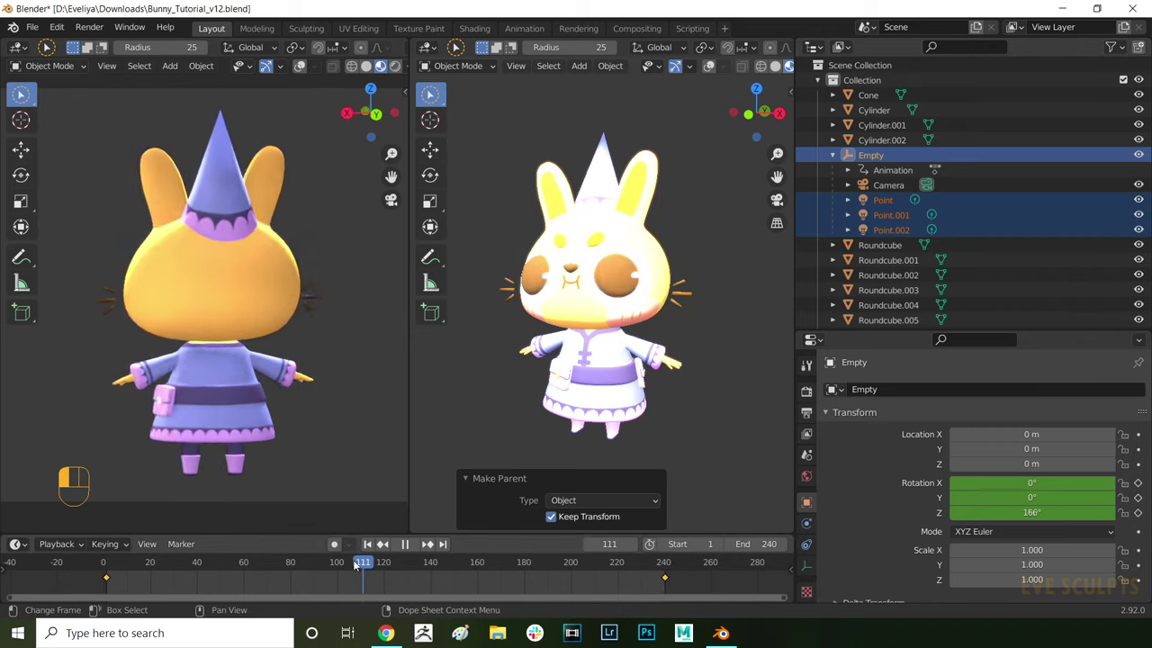
{"action": "left_click", "coordinate": [238, 576]}
{"action": "left_click_drag", "start_coordinate": [239, 579], "coordinate": [684, 564]}
Step: Stop the turntable playback, show overlays in the right viewport, and scrub back to frame 1
{"action": "key", "text": "Escape"}
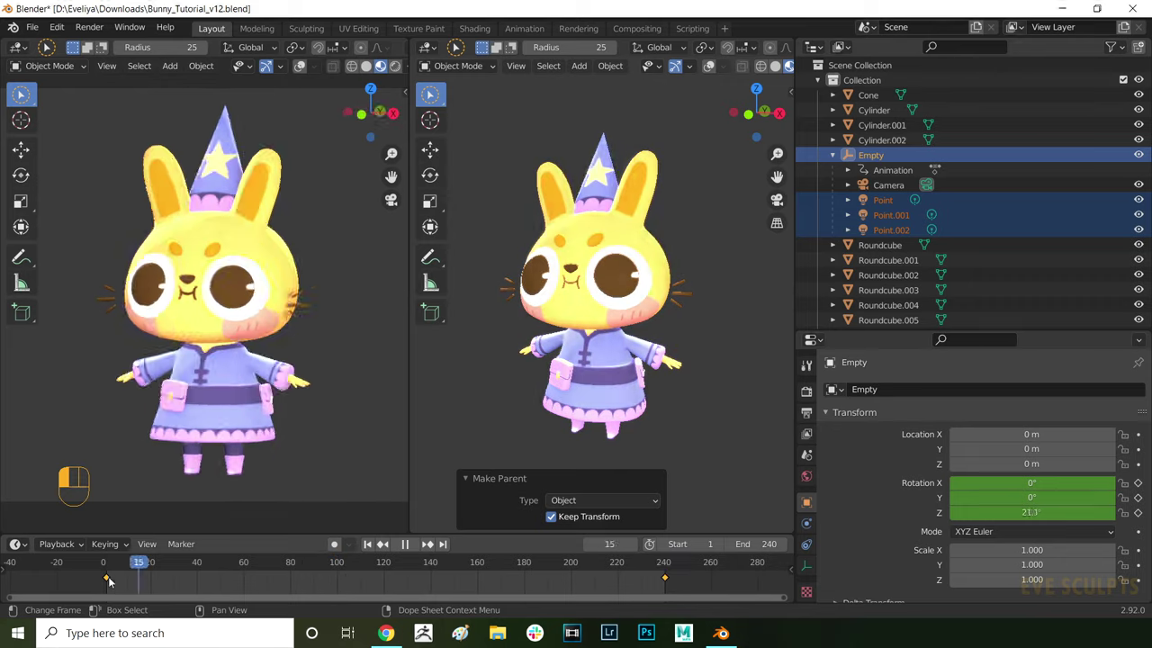
{"action": "scroll", "coordinate": [596, 254], "scroll_direction": "down", "scroll_amount": 8}
{"action": "scroll", "coordinate": [595, 255], "scroll_direction": "up", "scroll_amount": 5}
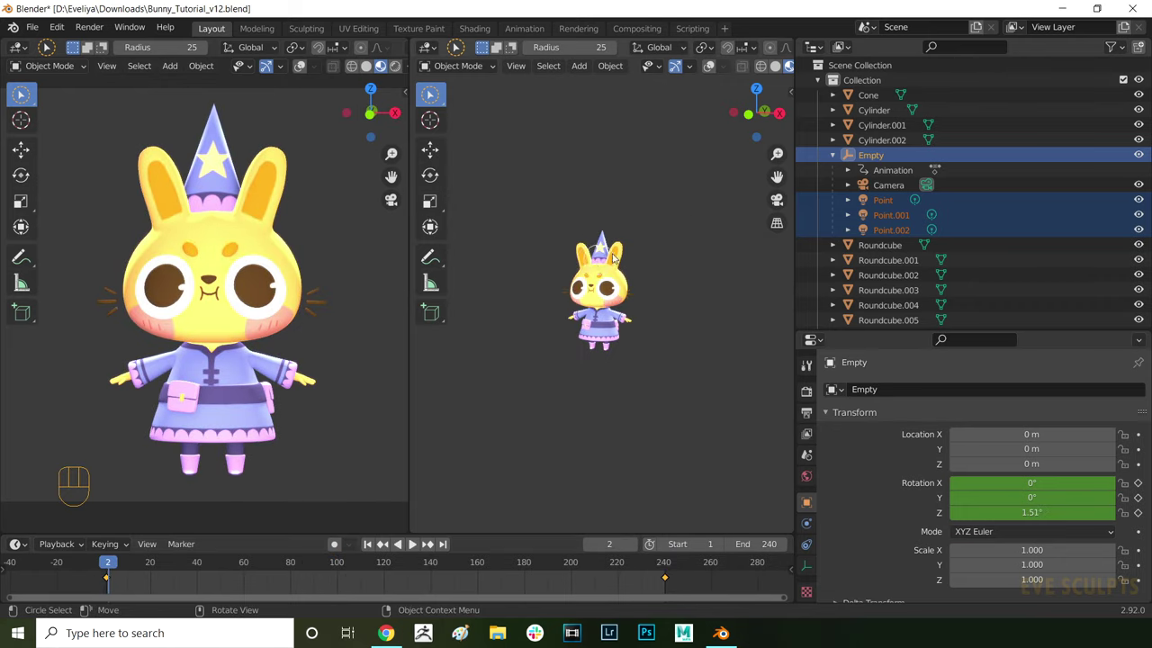
{"action": "middle_click_drag", "start_coordinate": [612, 225], "coordinate": [636, 227]}
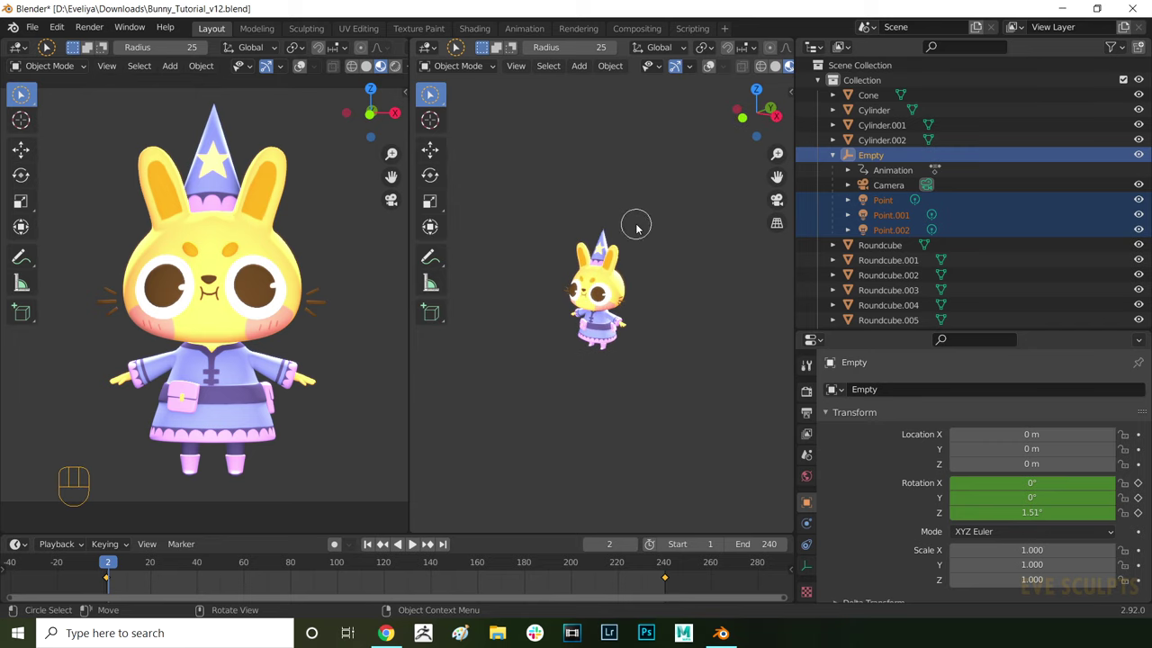
{"action": "left_click", "coordinate": [709, 66]}
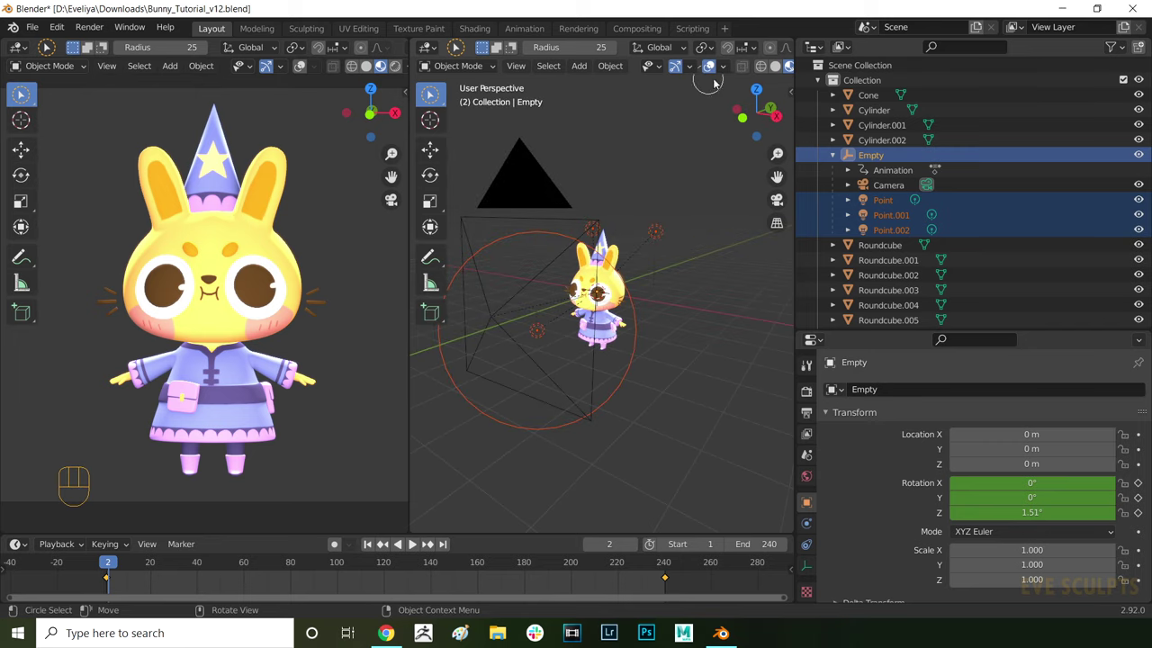
{"action": "mouse_move", "coordinate": [125, 578]}
{"action": "left_mouse_down"}
{"action": "mouse_move", "coordinate": [434, 599]}
{"action": "mouse_move", "coordinate": [694, 594]}
{"action": "mouse_move", "coordinate": [106, 582]}
{"action": "left_mouse_up"}
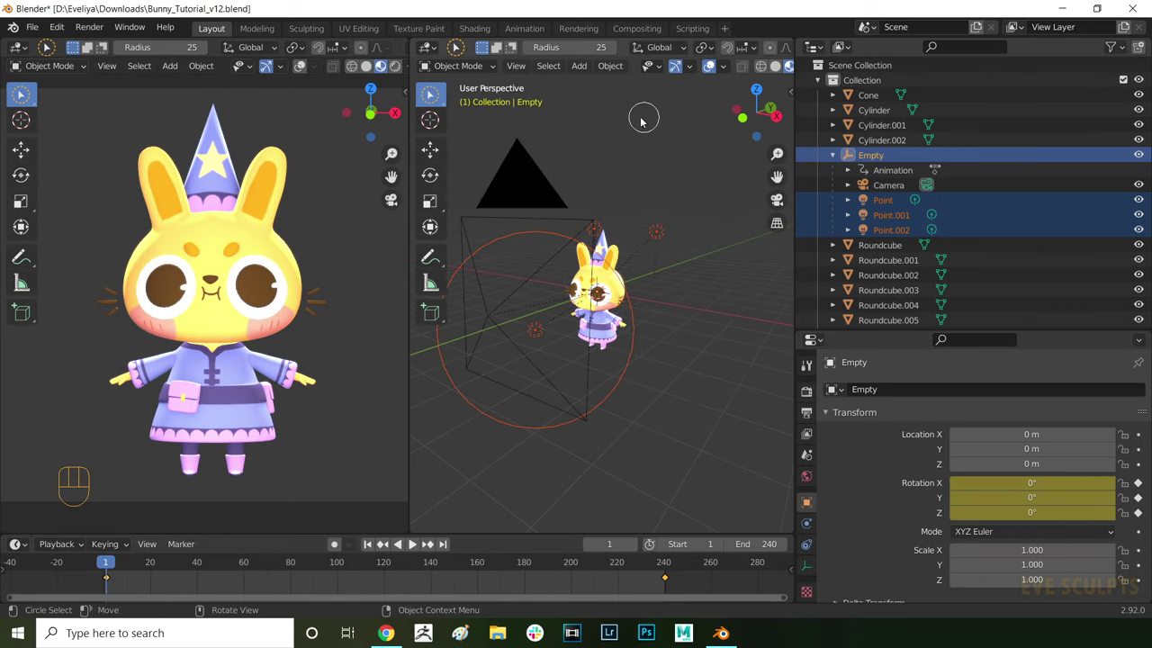
{"action": "left_click", "coordinate": [708, 68]}
Step: Select Roundcube.005, Roundcube.006, Roundcube.007 and Roundcube.009 in the Outliner
{"action": "scroll", "coordinate": [900, 225], "scroll_direction": "down", "scroll_amount": 3}
{"action": "left_click", "coordinate": [888, 241]}
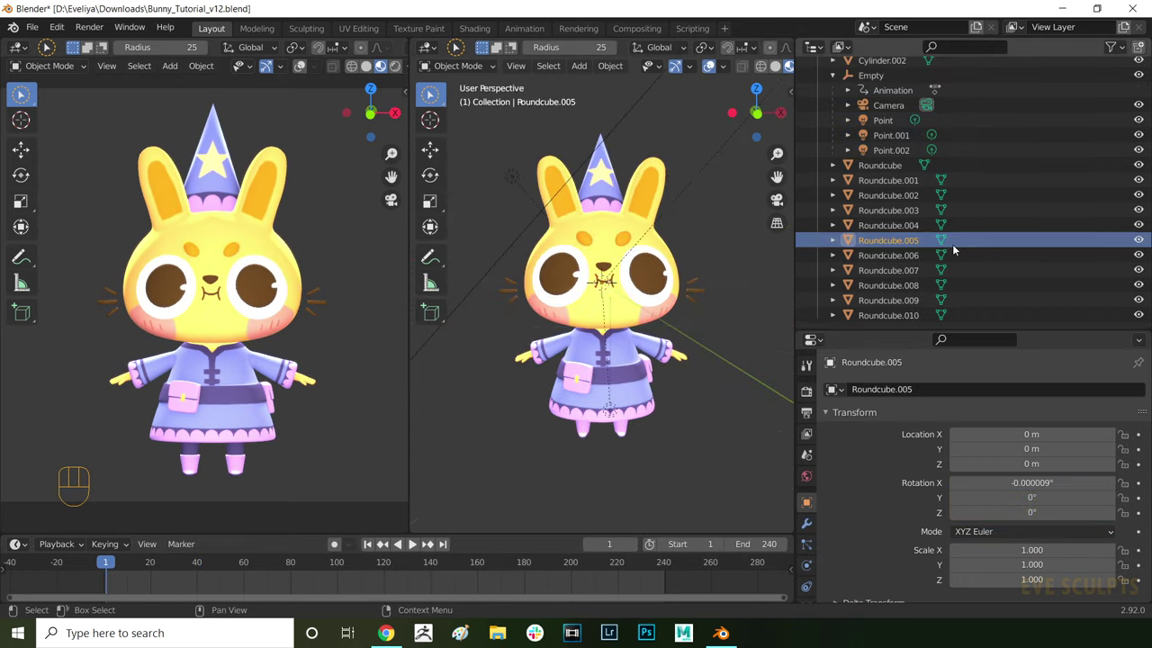
{"action": "left_click", "coordinate": [888, 256]}
{"action": "left_click", "coordinate": [885, 271]}
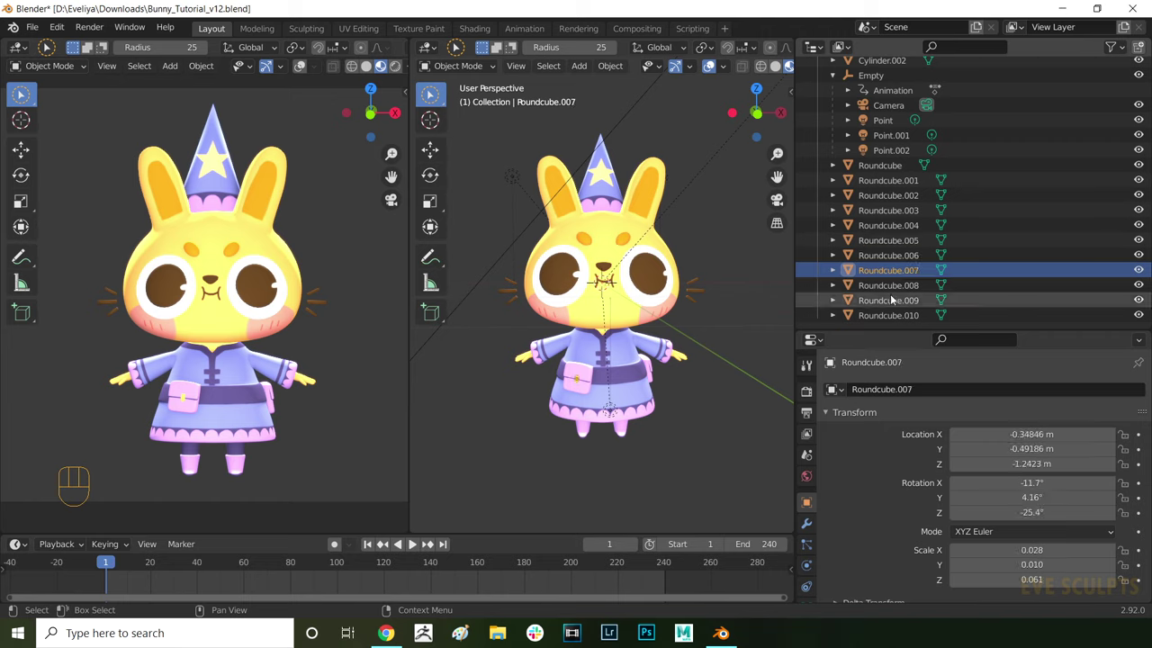
{"action": "left_click", "coordinate": [890, 298]}
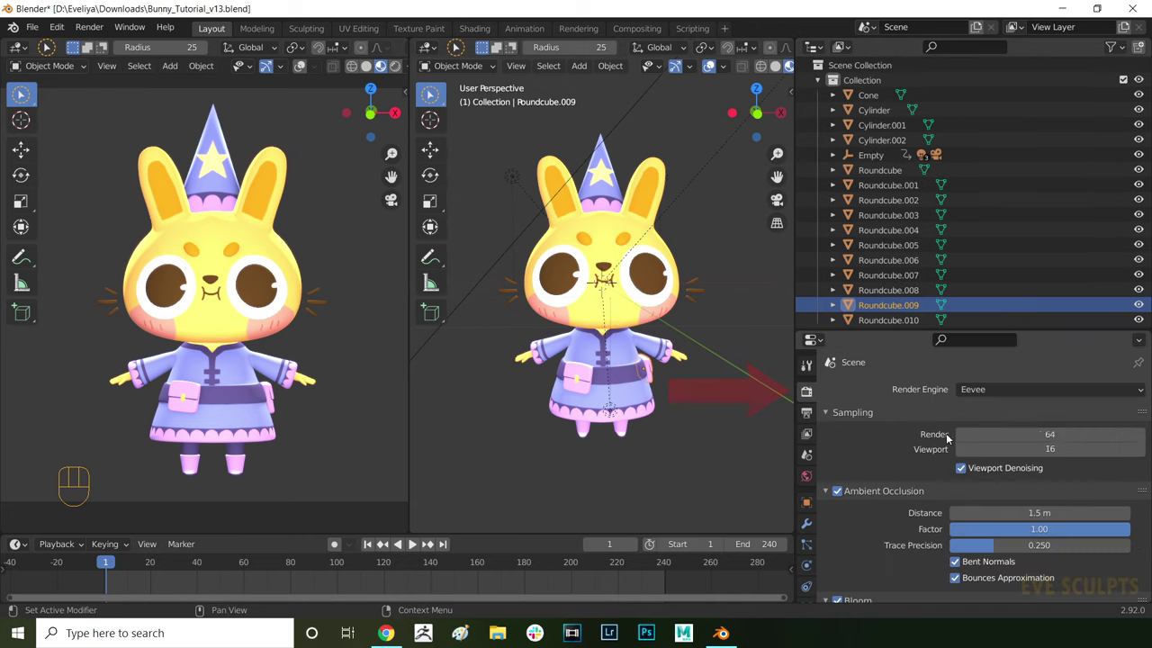
Step: Switch the render engine to Cycles and set render samples to 100
{"action": "left_click", "coordinate": [1006, 392]}
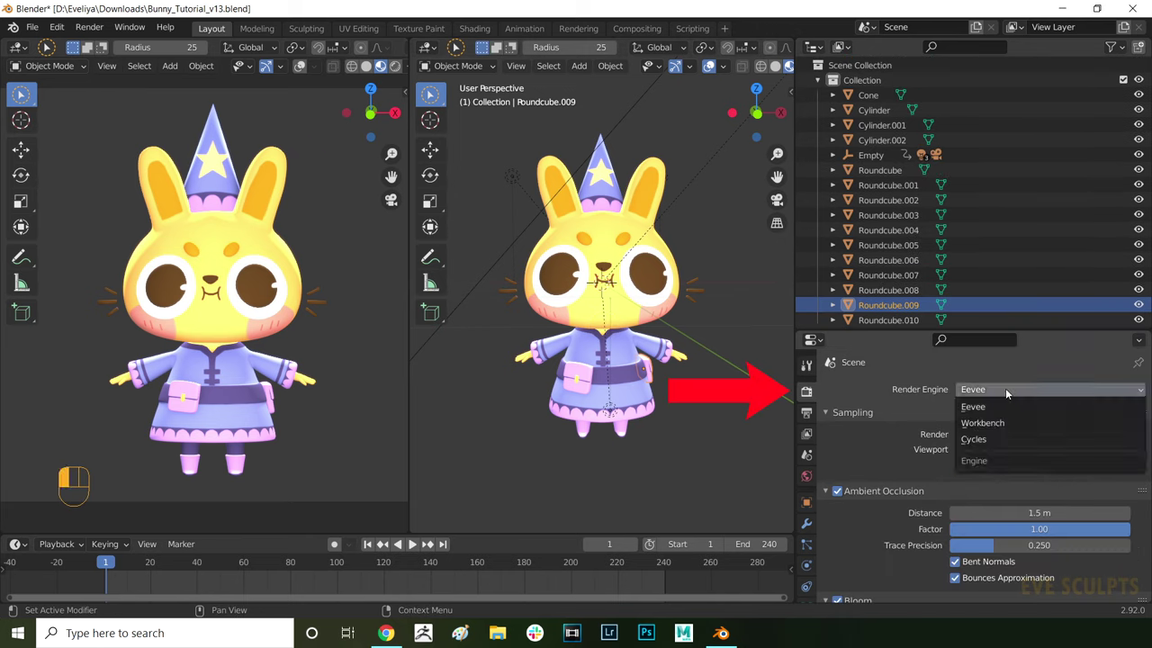
{"action": "left_click", "coordinate": [1004, 441]}
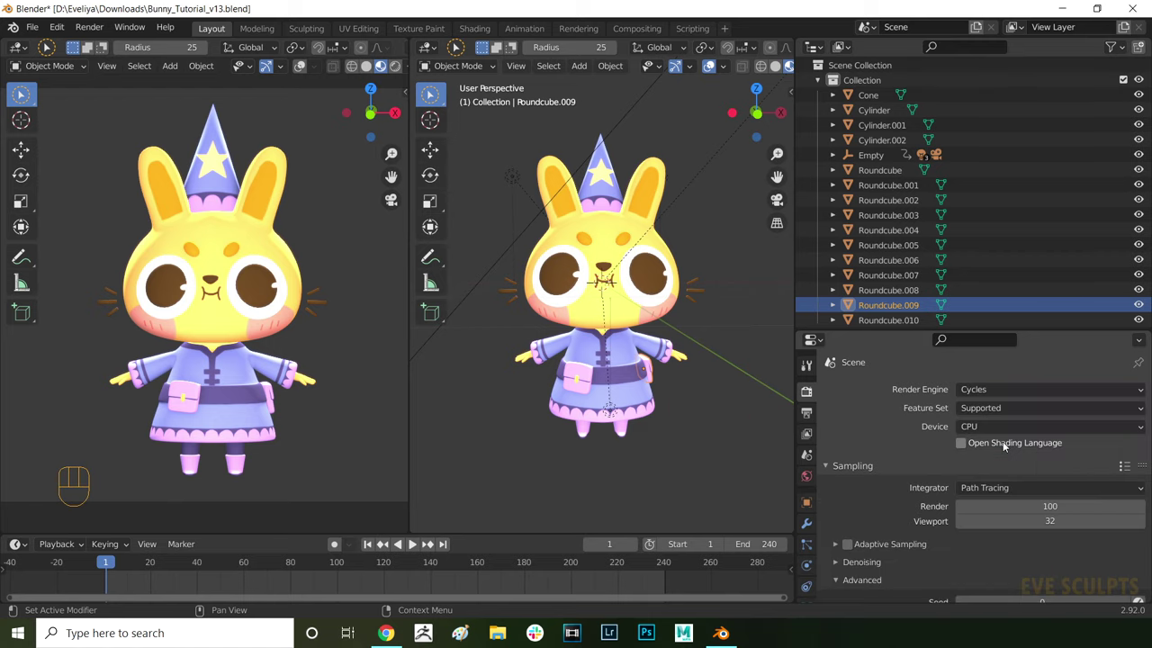
{"action": "scroll", "coordinate": [1003, 441], "scroll_direction": "down", "scroll_amount": 1}
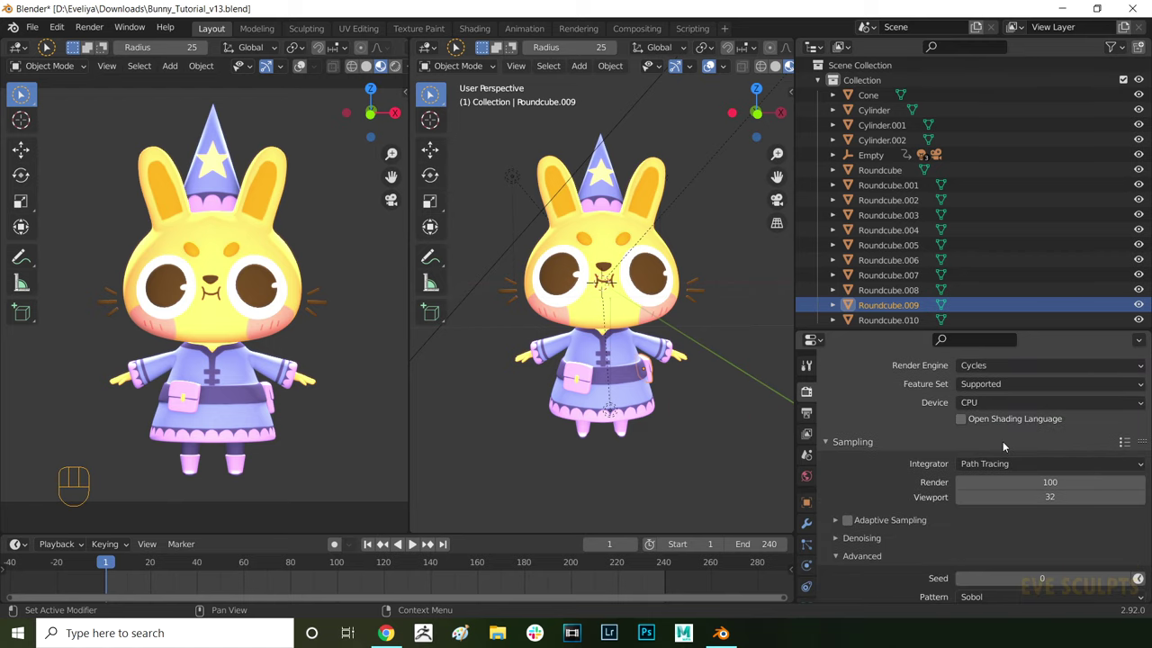
{"action": "left_click", "coordinate": [1062, 482]}
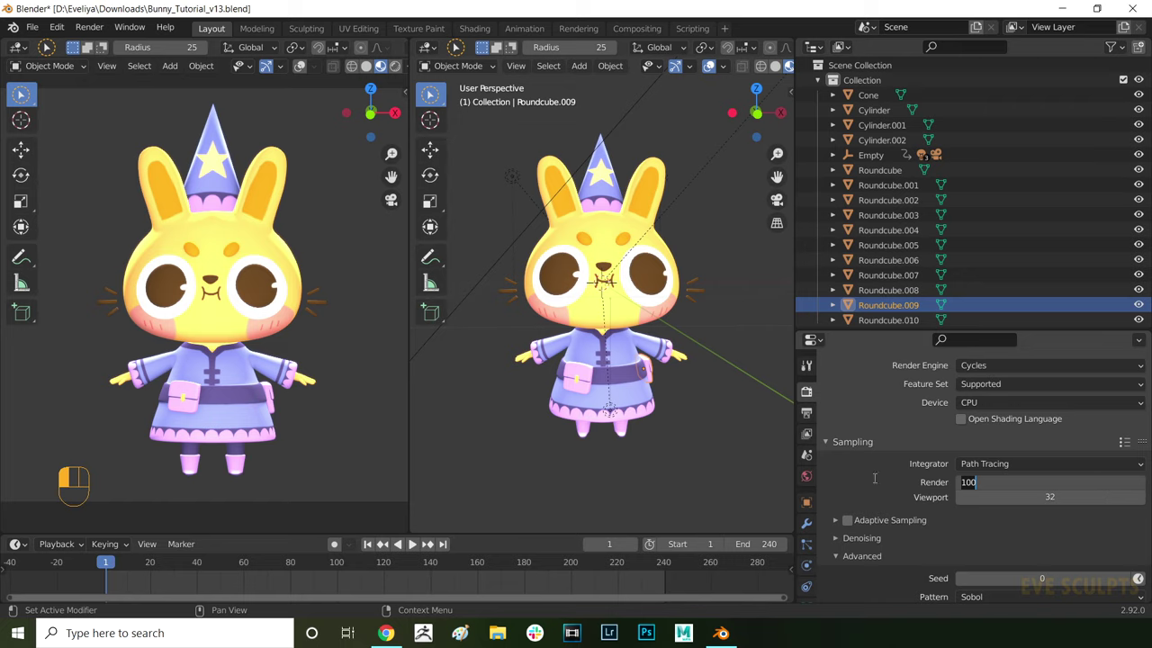
{"action": "left_click", "coordinate": [841, 537]}
Step: Expand the Denoising panel and toggle denoising for the final render
{"action": "left_click", "coordinate": [836, 538]}
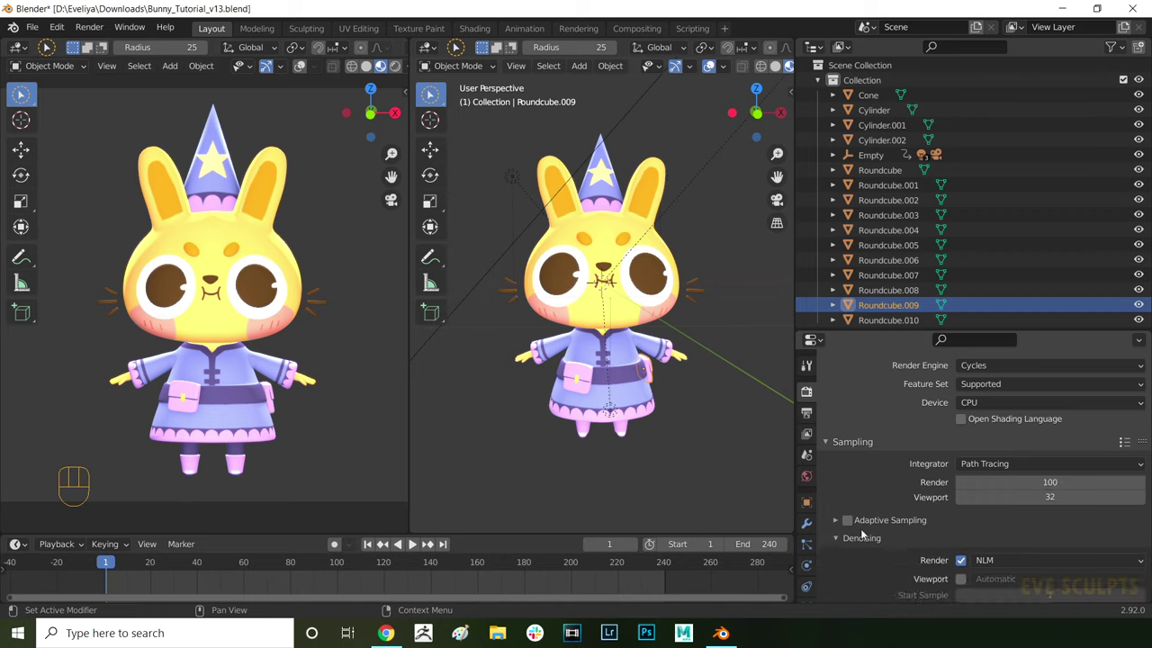
{"action": "scroll", "coordinate": [864, 528], "scroll_direction": "down", "scroll_amount": 2}
{"action": "left_click", "coordinate": [960, 491]}
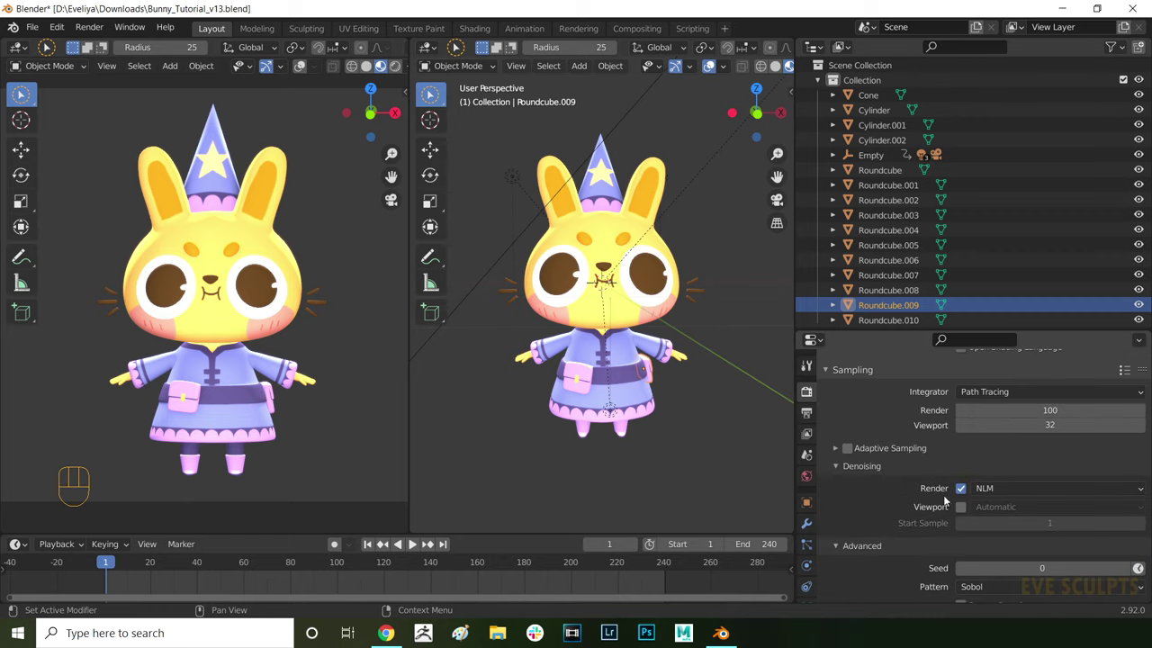
{"action": "scroll", "coordinate": [927, 486], "scroll_direction": "down", "scroll_amount": 10}
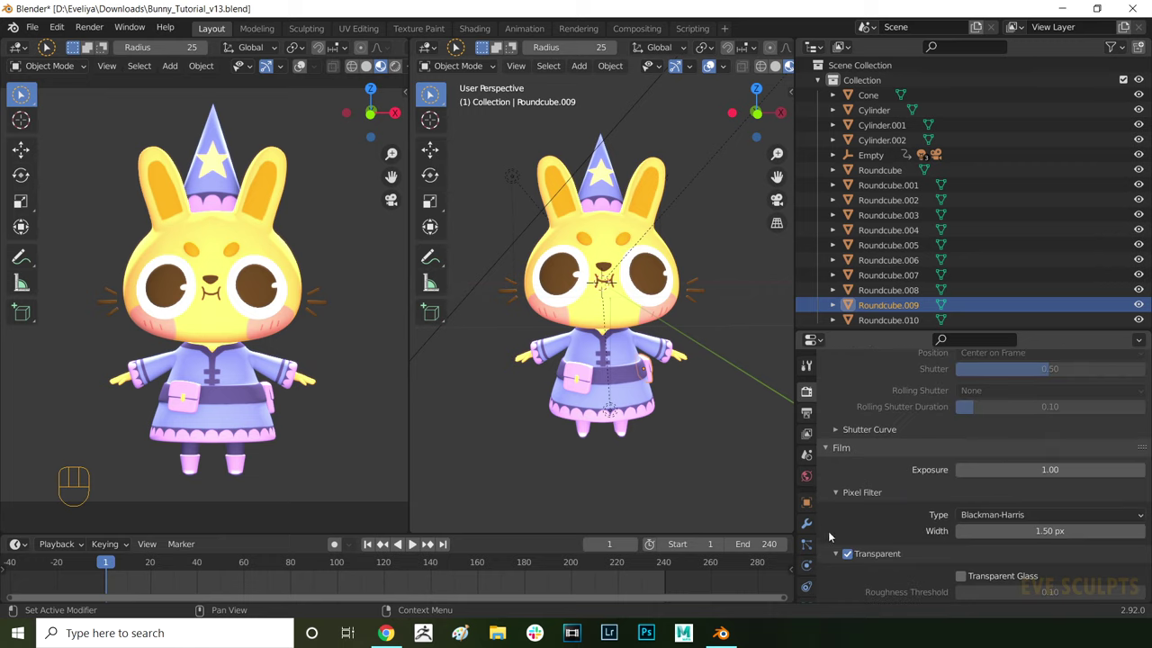
Step: Try the Filmic view transform in Color Management, then set it back to Standard
{"action": "scroll", "coordinate": [830, 536], "scroll_direction": "down", "scroll_amount": 3}
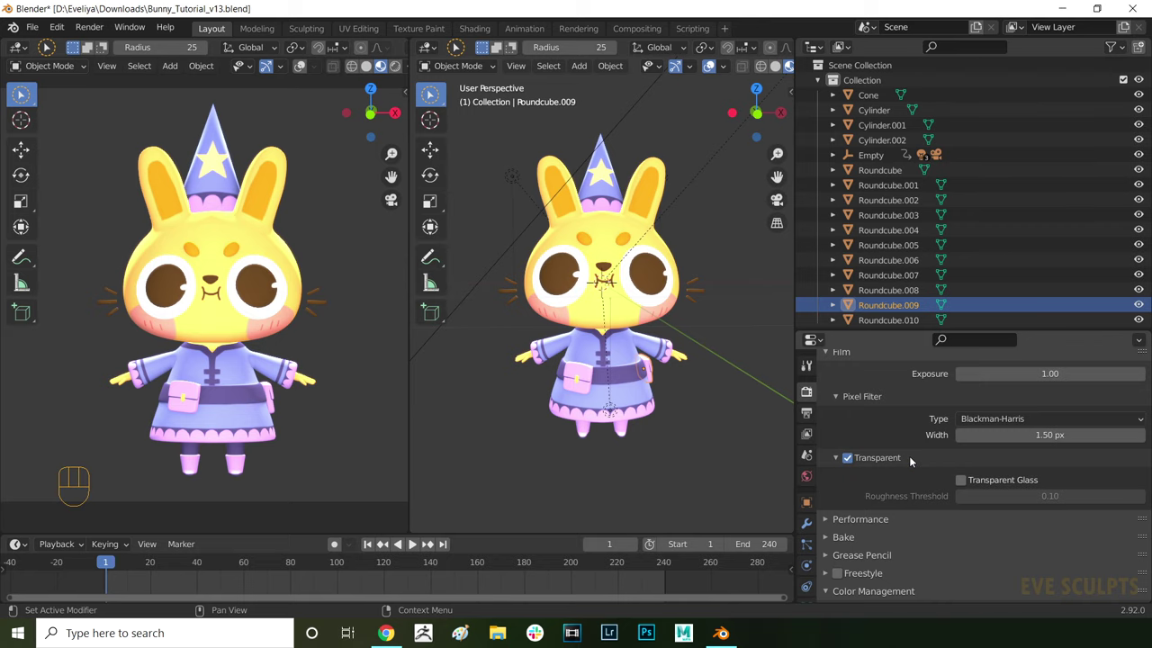
{"action": "scroll", "coordinate": [909, 455], "scroll_direction": "down", "scroll_amount": 4}
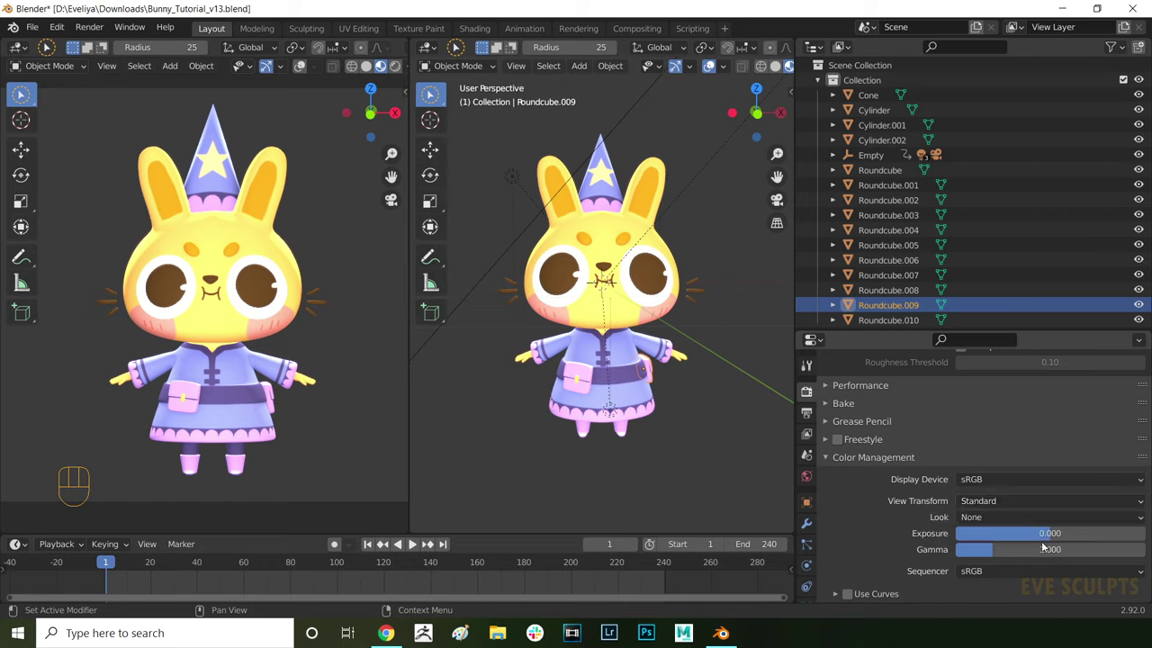
{"action": "left_click", "coordinate": [1022, 502]}
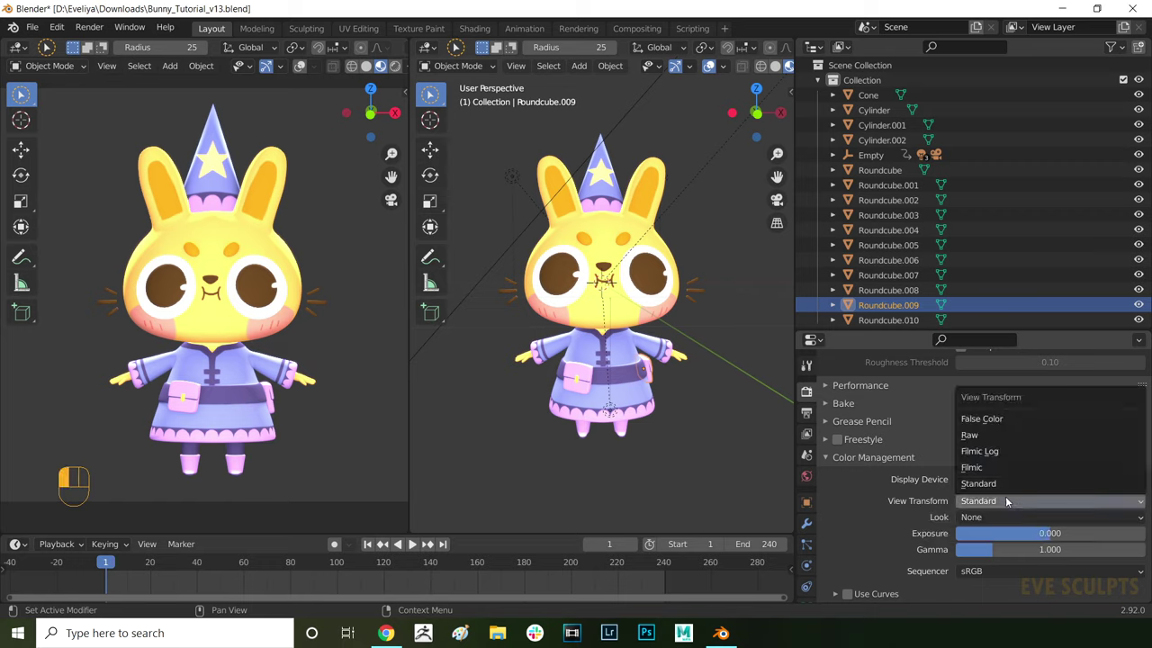
{"action": "left_click", "coordinate": [984, 474]}
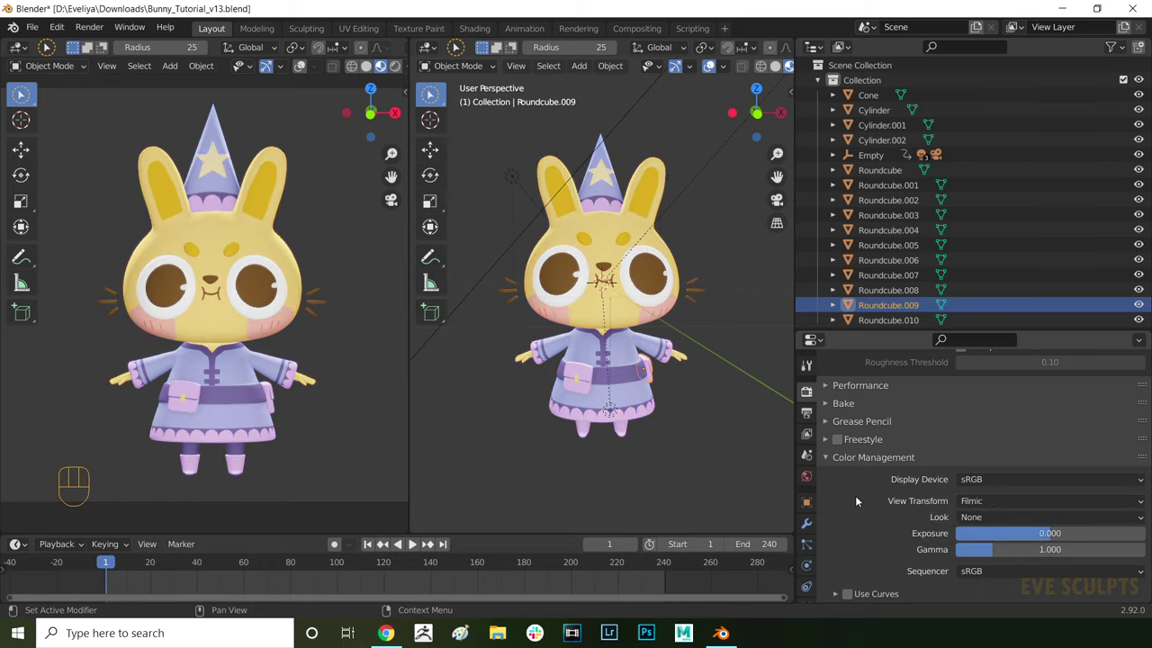
{"action": "left_click", "coordinate": [994, 504]}
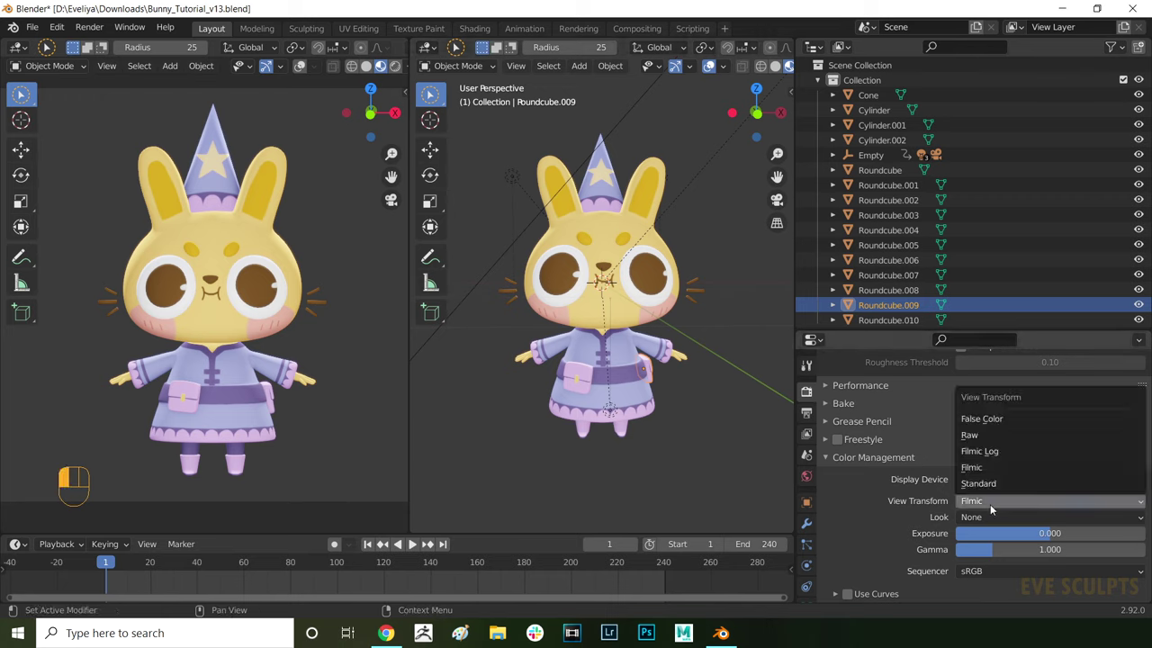
{"action": "left_click", "coordinate": [992, 493]}
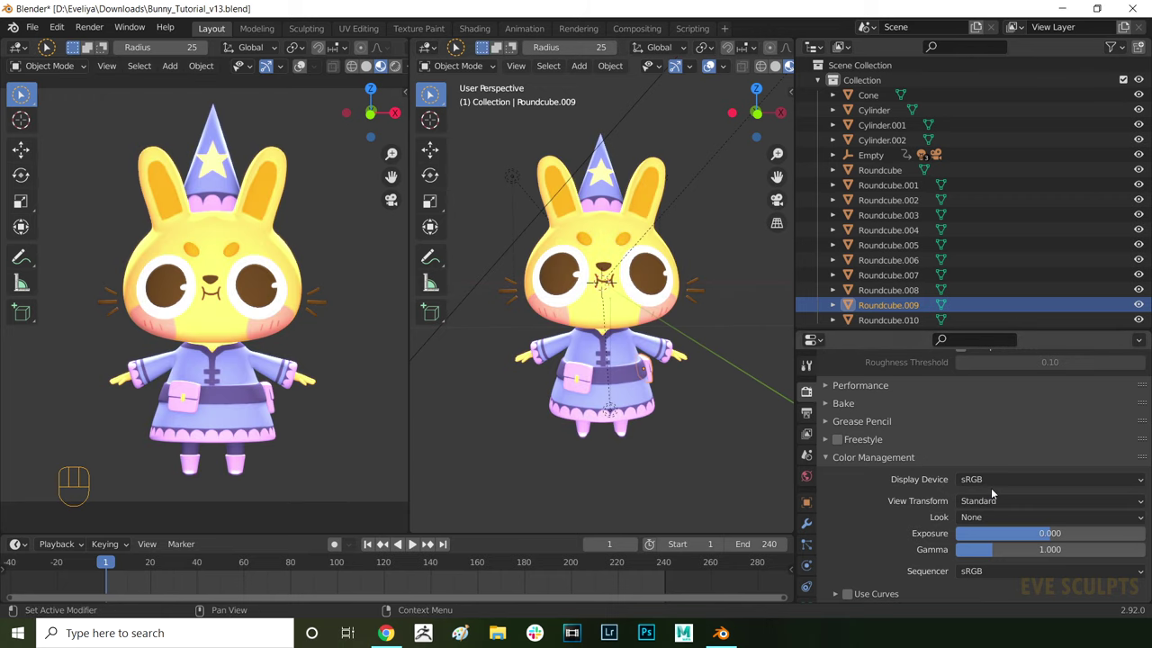
Step: Set the output resolution to 2048 × 2048 px at 100% with frames 1 to 240
{"action": "left_click", "coordinate": [807, 414]}
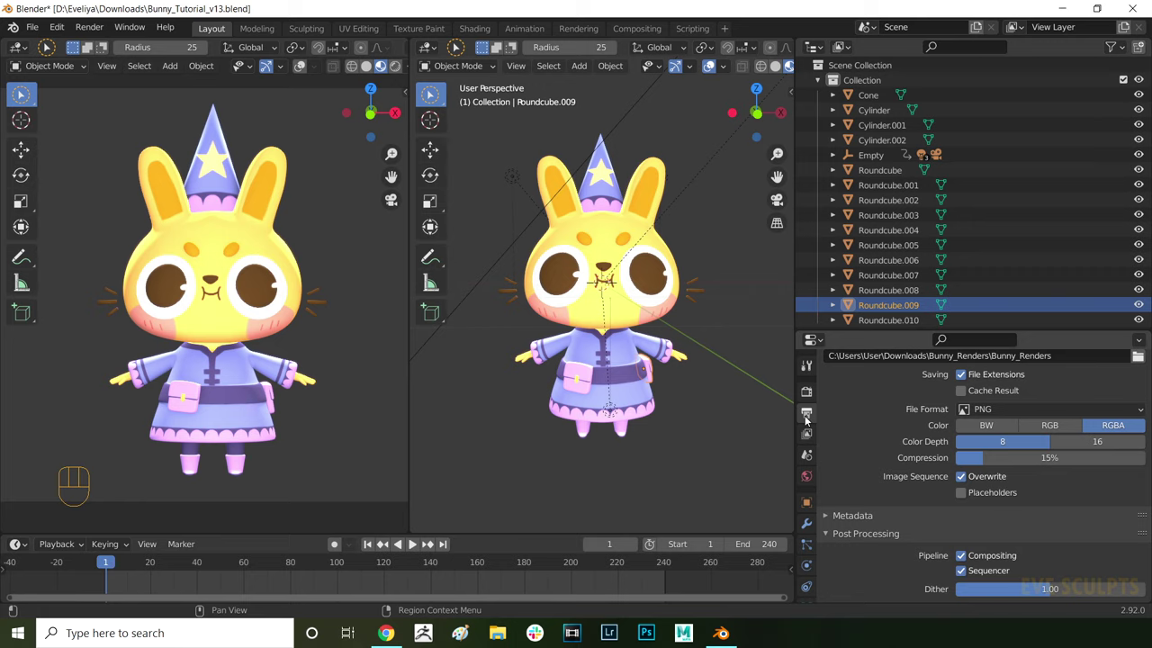
{"action": "scroll", "coordinate": [1049, 454], "scroll_direction": "up", "scroll_amount": 8}
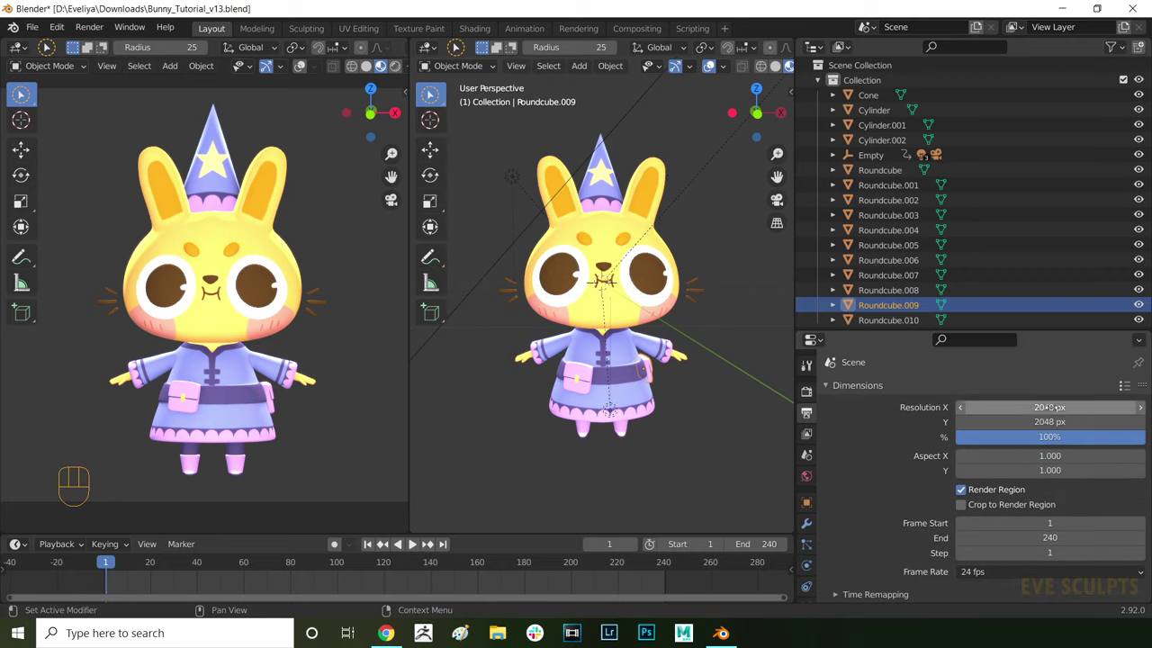
{"action": "left_click", "coordinate": [1049, 408]}
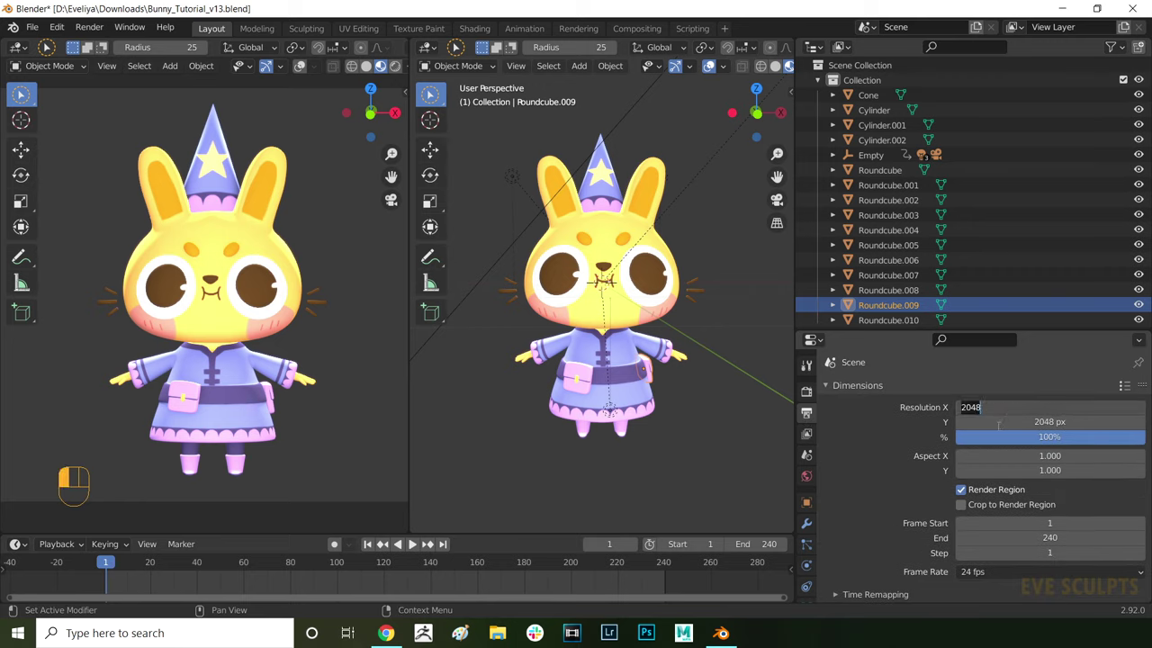
{"action": "left_click", "coordinate": [997, 426]}
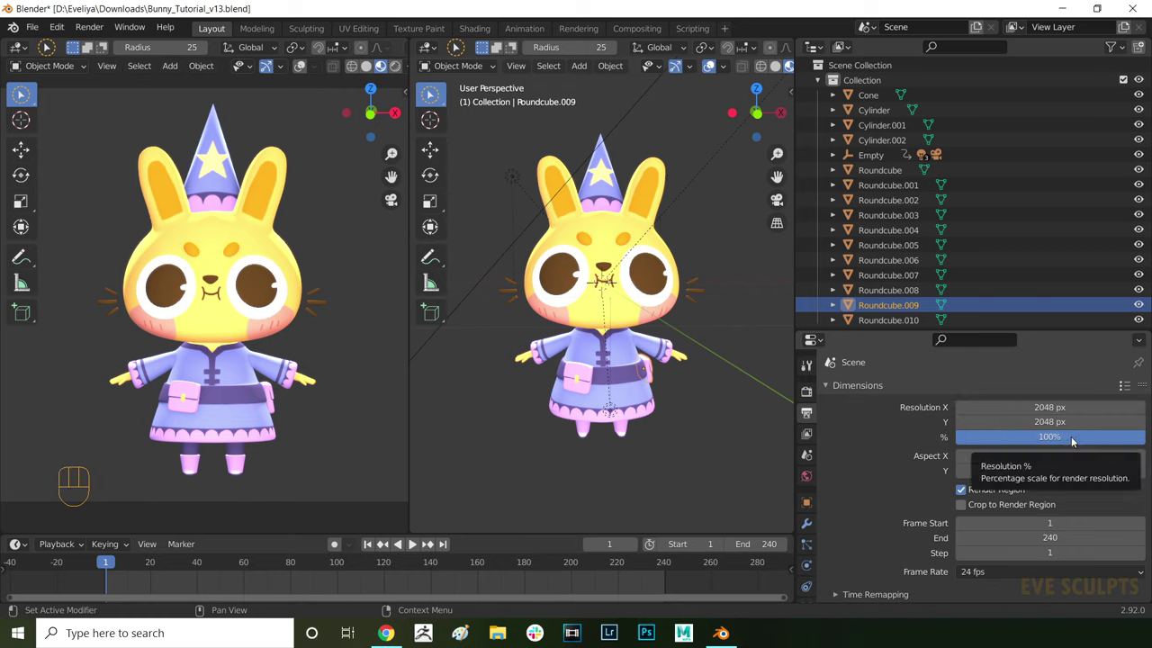
{"action": "left_click", "coordinate": [1054, 524]}
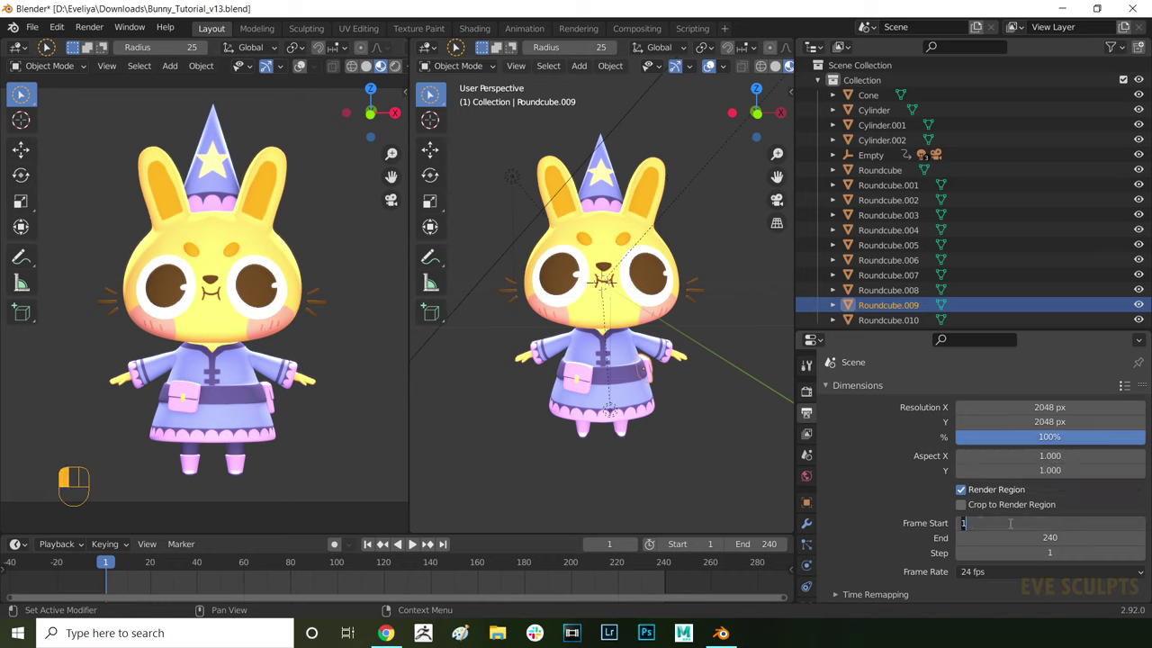
{"action": "left_click", "coordinate": [1048, 540]}
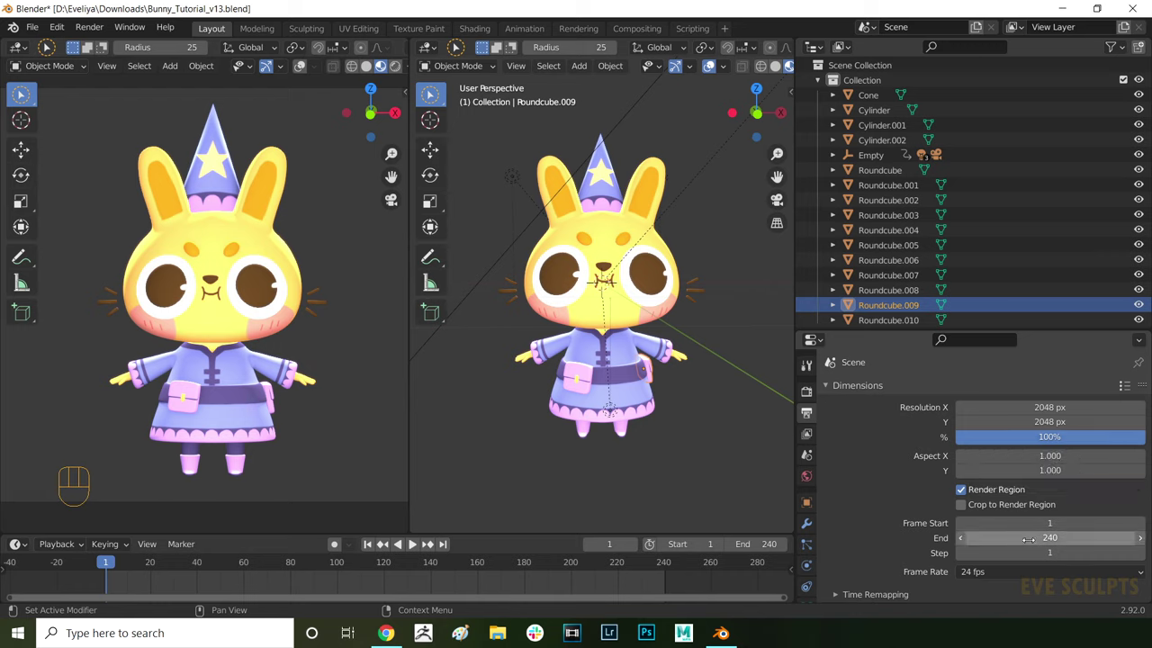
{"action": "left_click", "coordinate": [1028, 538]}
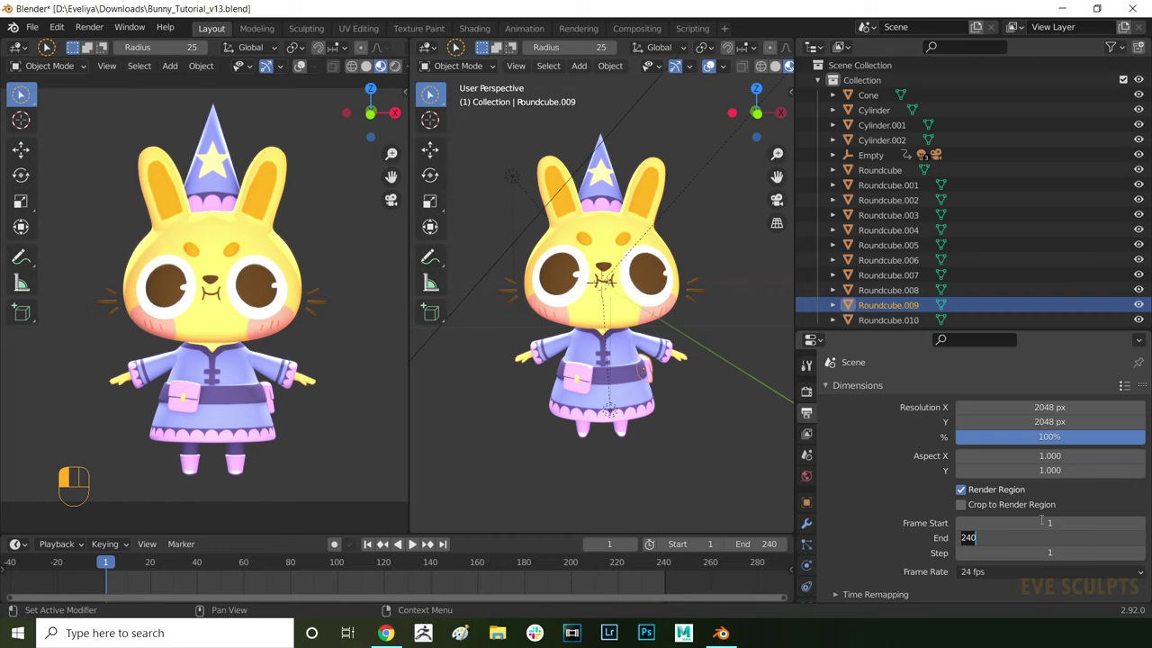
{"action": "scroll", "coordinate": [894, 463], "scroll_direction": "down", "scroll_amount": 4}
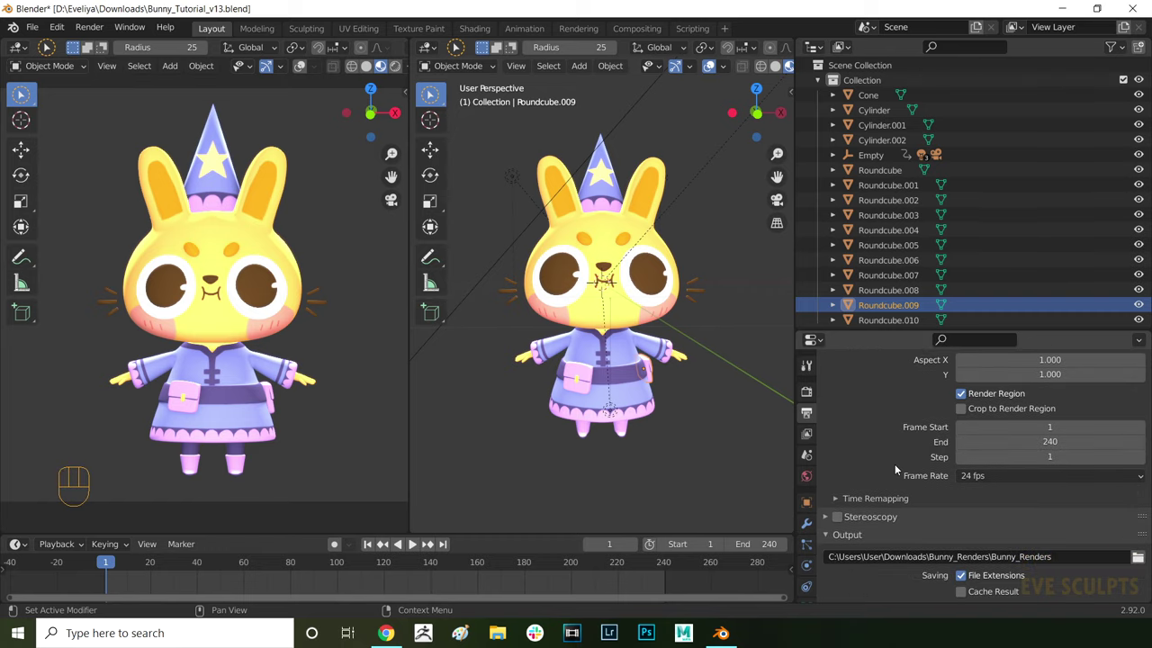
{"action": "scroll", "coordinate": [895, 463], "scroll_direction": "down", "scroll_amount": 1}
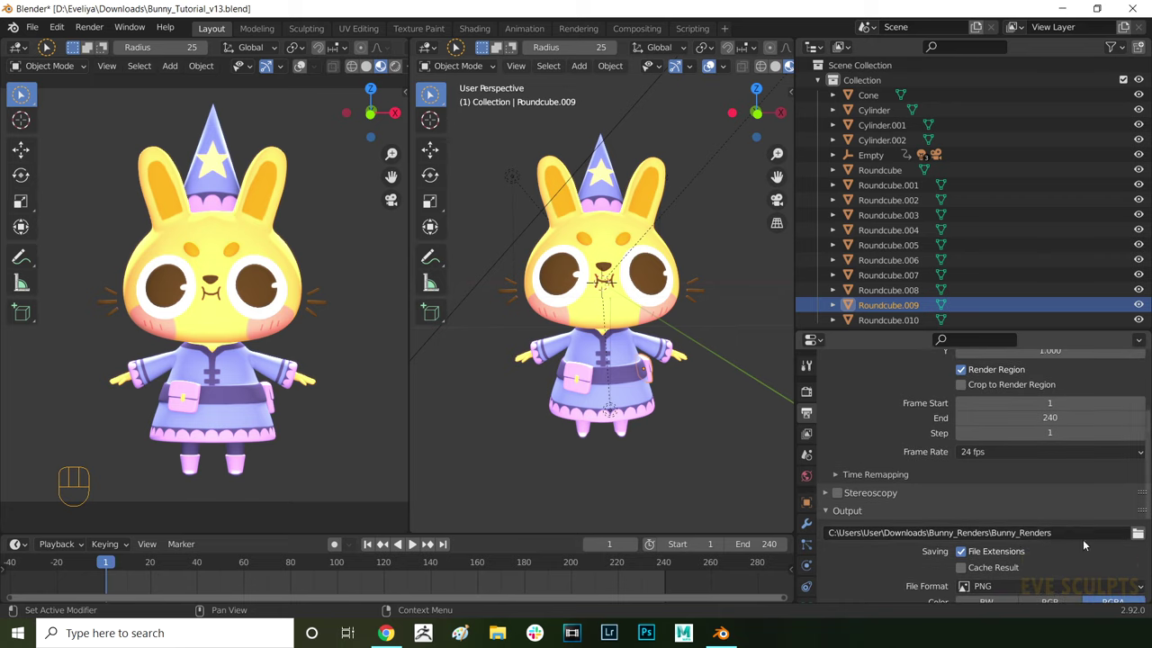
{"action": "scroll", "coordinate": [1093, 542], "scroll_direction": "down", "scroll_amount": 3}
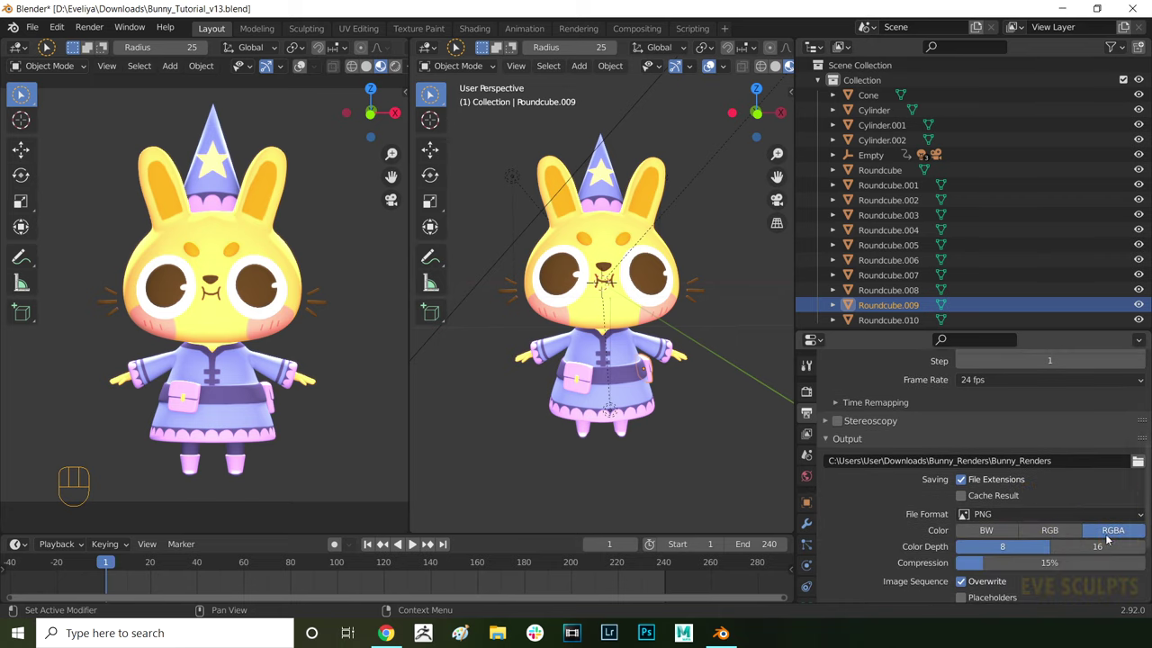
{"action": "scroll", "coordinate": [1107, 538], "scroll_direction": "down", "scroll_amount": 2}
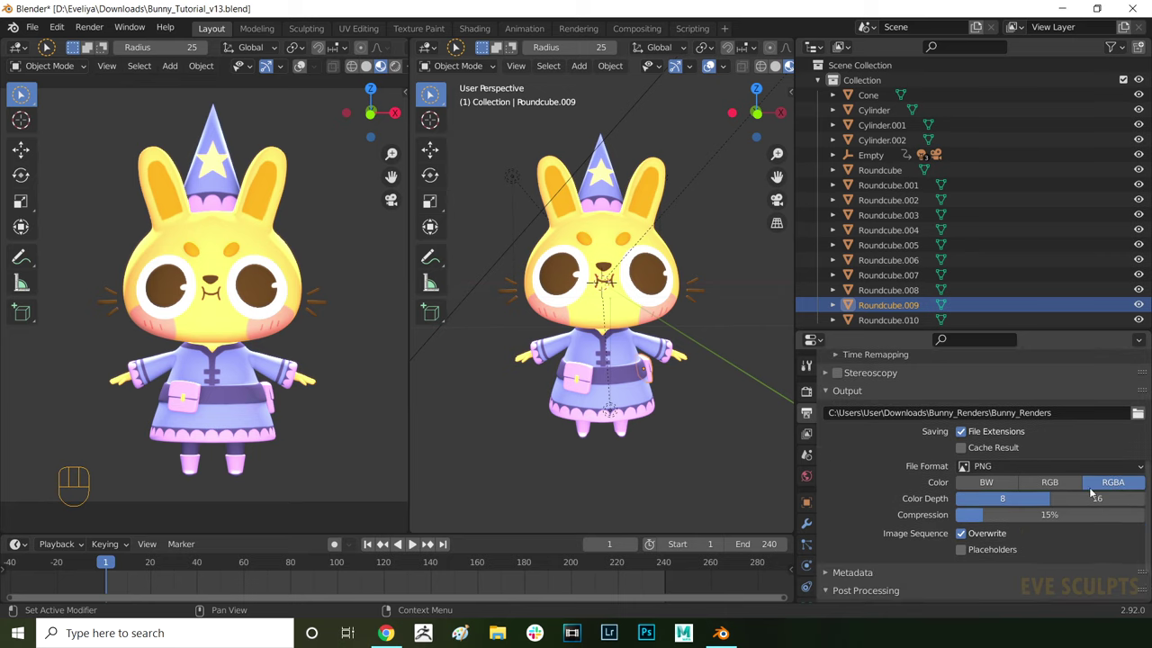
{"action": "left_click", "coordinate": [1058, 468]}
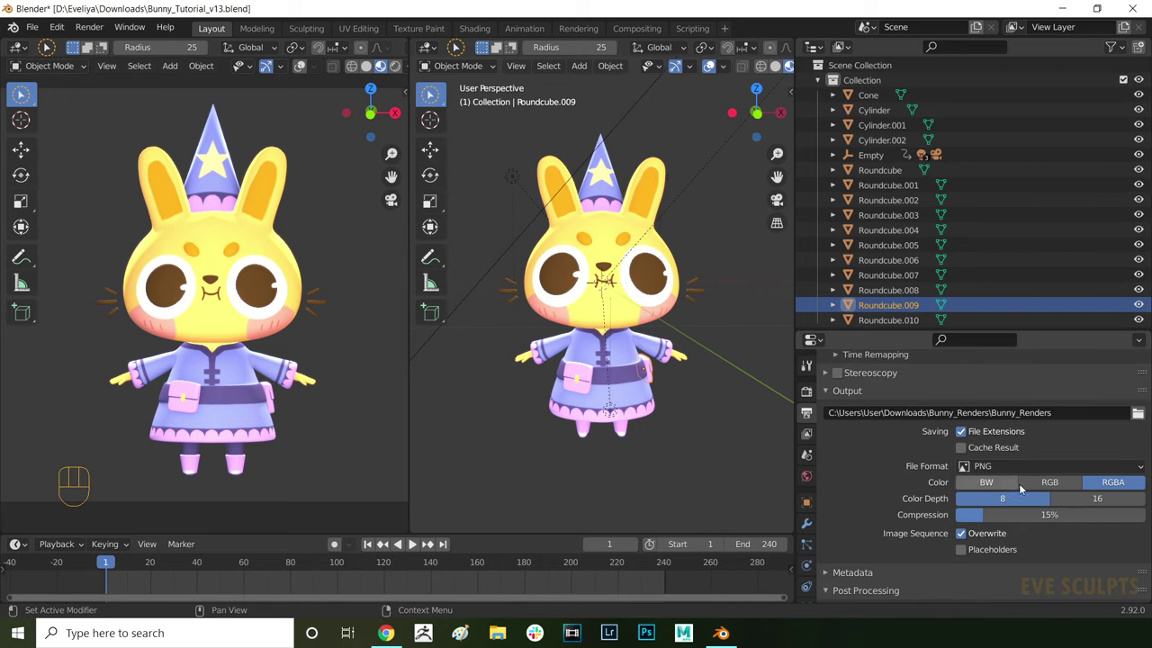
{"action": "scroll", "coordinate": [1049, 482], "scroll_direction": "down", "scroll_amount": 1}
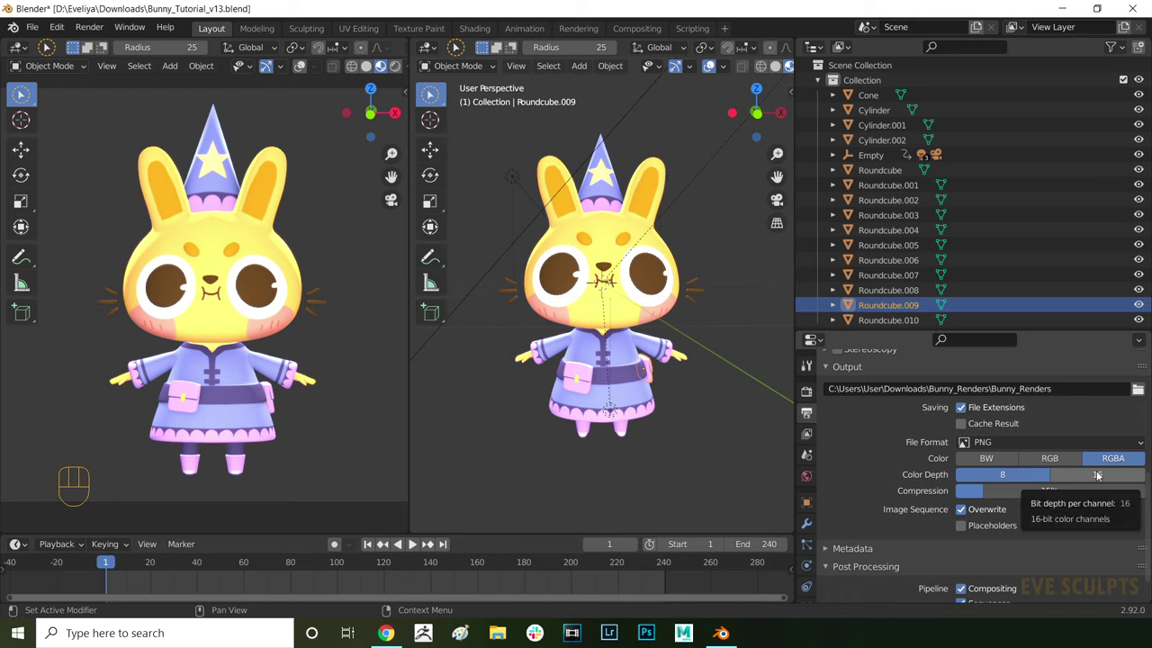
Step: Switch the output file format to FFmpeg video
{"action": "left_click", "coordinate": [1032, 444]}
{"action": "left_click", "coordinate": [1071, 516]}
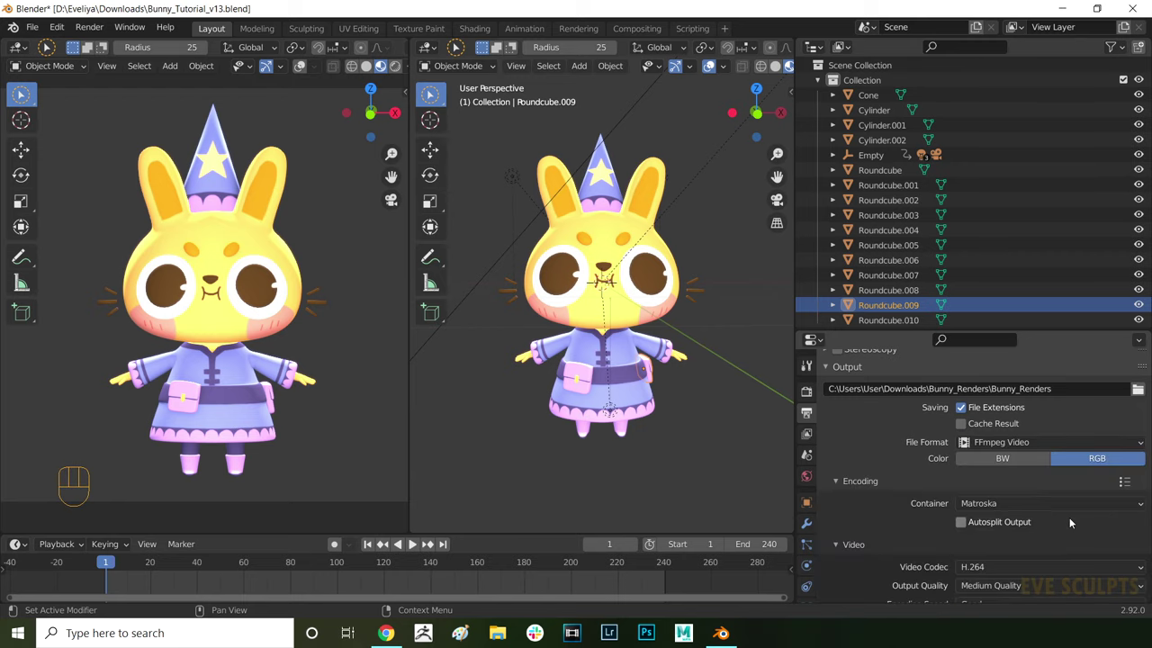
{"action": "scroll", "coordinate": [1043, 491], "scroll_direction": "down", "scroll_amount": 2}
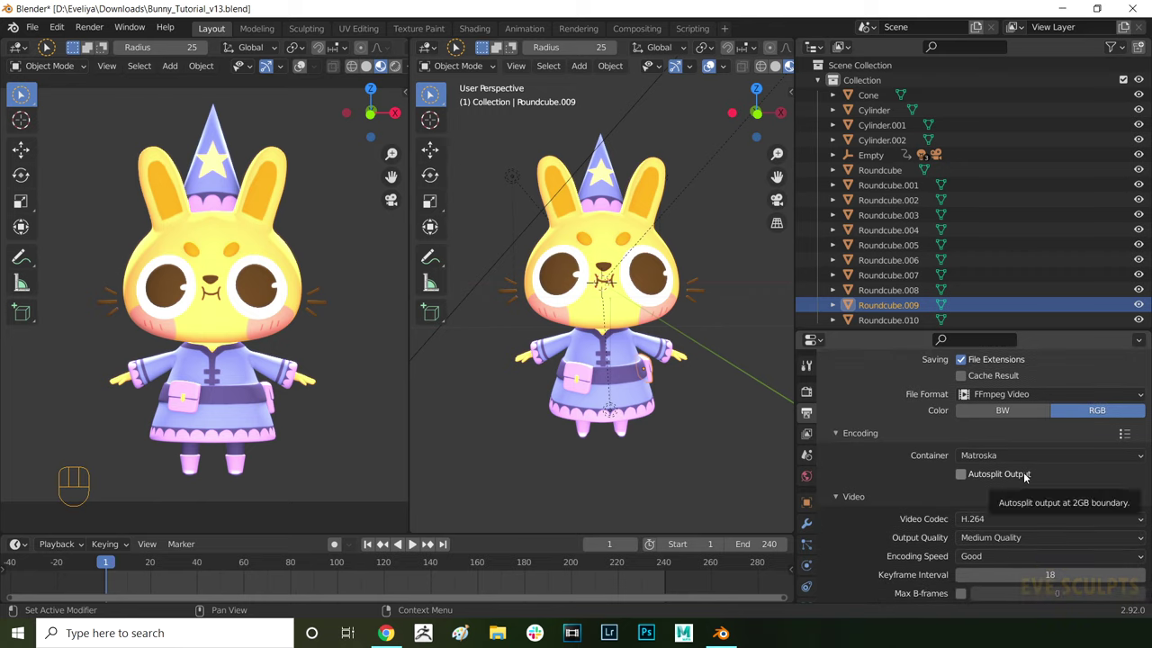
{"action": "scroll", "coordinate": [1020, 450], "scroll_direction": "down", "scroll_amount": 2}
Step: Set the video container to MPEG-4 with Perceptually Lossless output quality
{"action": "left_click", "coordinate": [1012, 408]}
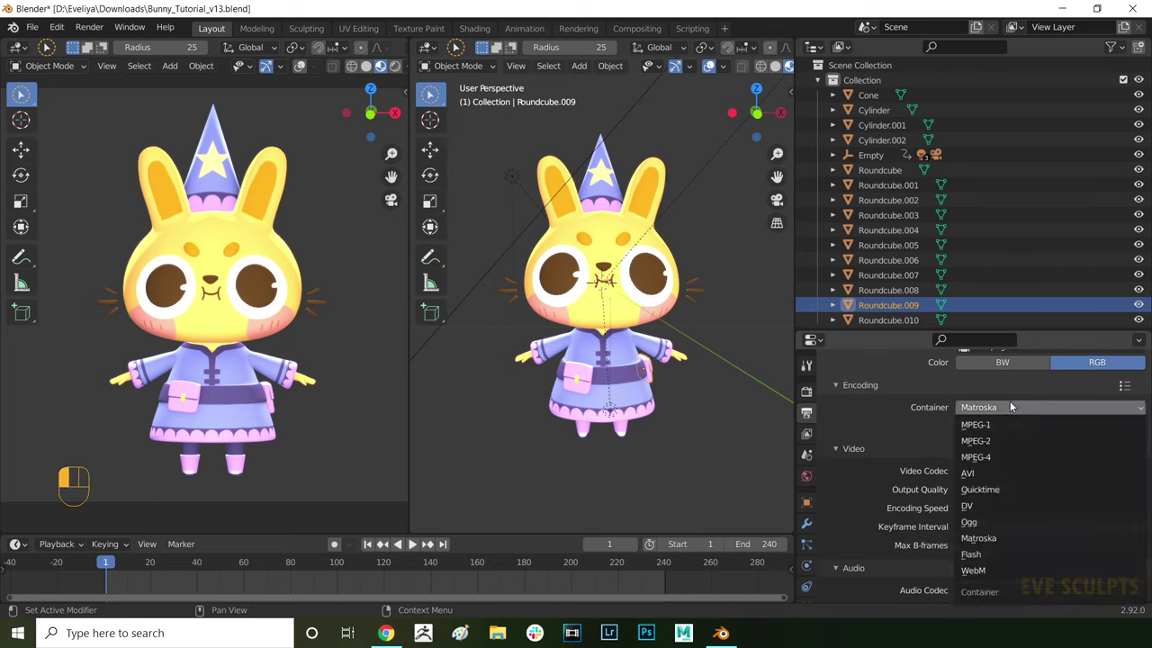
{"action": "left_click", "coordinate": [972, 458]}
{"action": "left_click", "coordinate": [981, 487]}
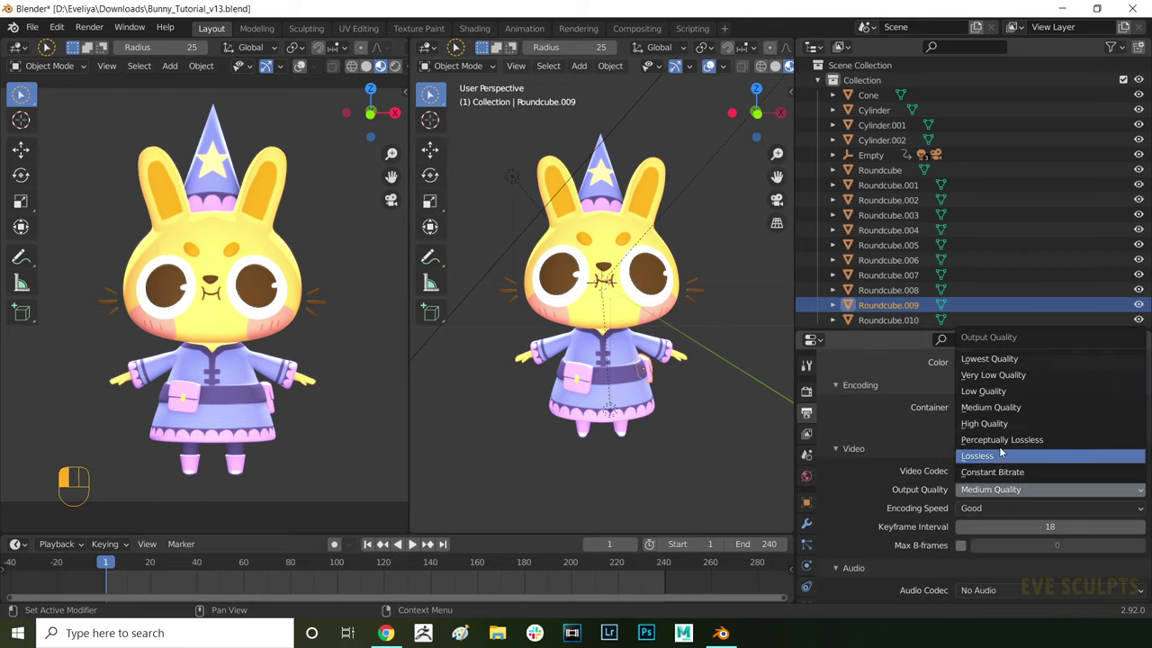
{"action": "left_click", "coordinate": [1001, 445]}
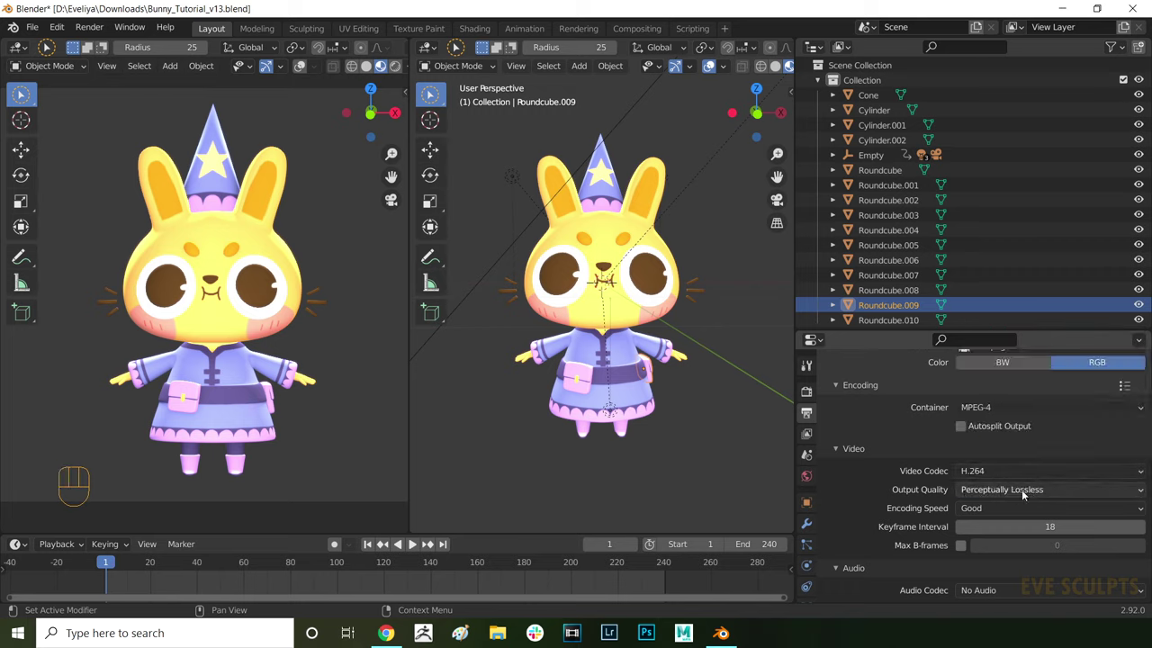
{"action": "scroll", "coordinate": [1021, 490], "scroll_direction": "up", "scroll_amount": 2}
{"action": "left_click", "coordinate": [1013, 419]}
Step: Switch the output back to PNG images and render the full animation with Ctrl+F12
{"action": "left_click", "coordinate": [891, 495]}
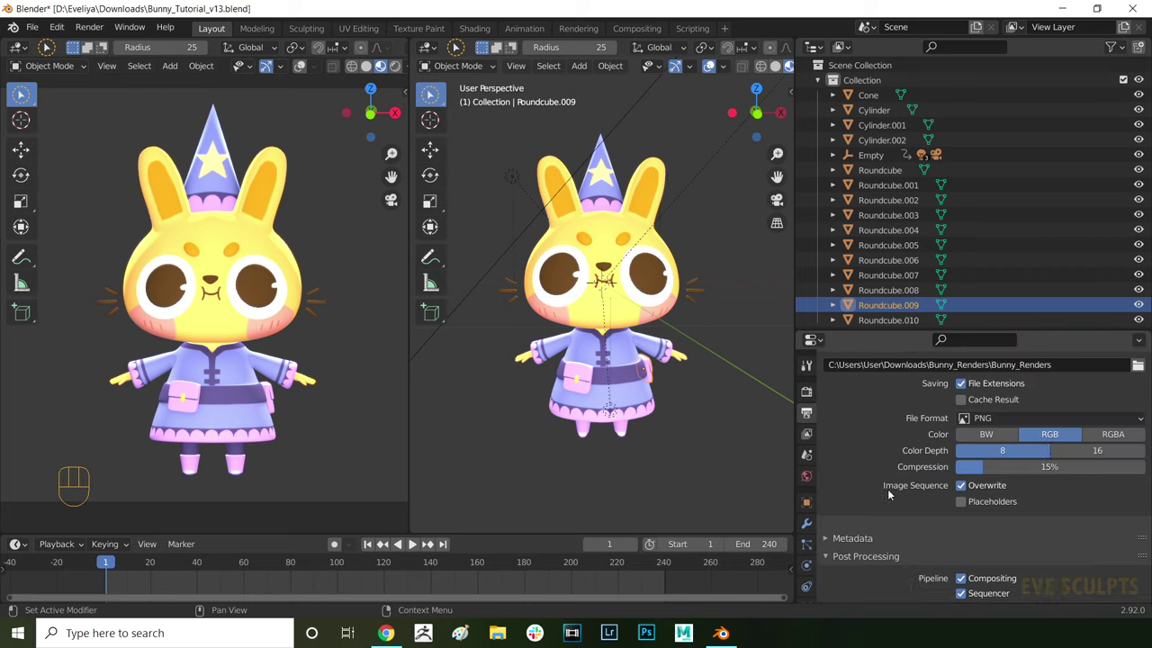
{"action": "scroll", "coordinate": [997, 456], "scroll_direction": "down", "scroll_amount": 1}
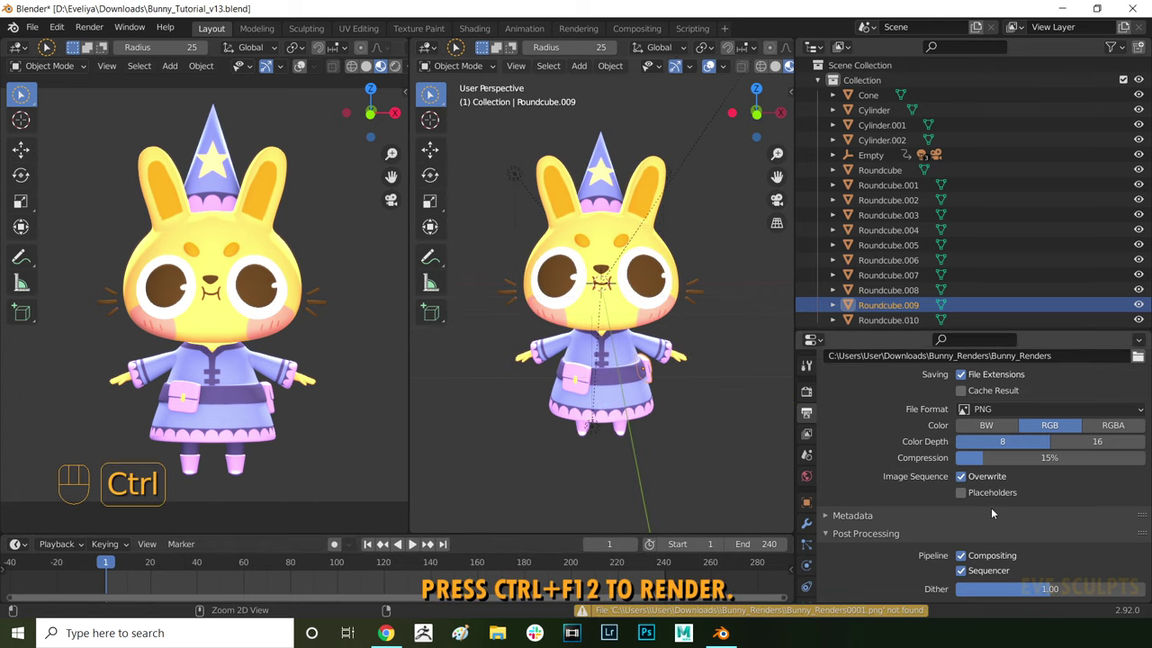
{"action": "key", "text": "ctrl+F12"}
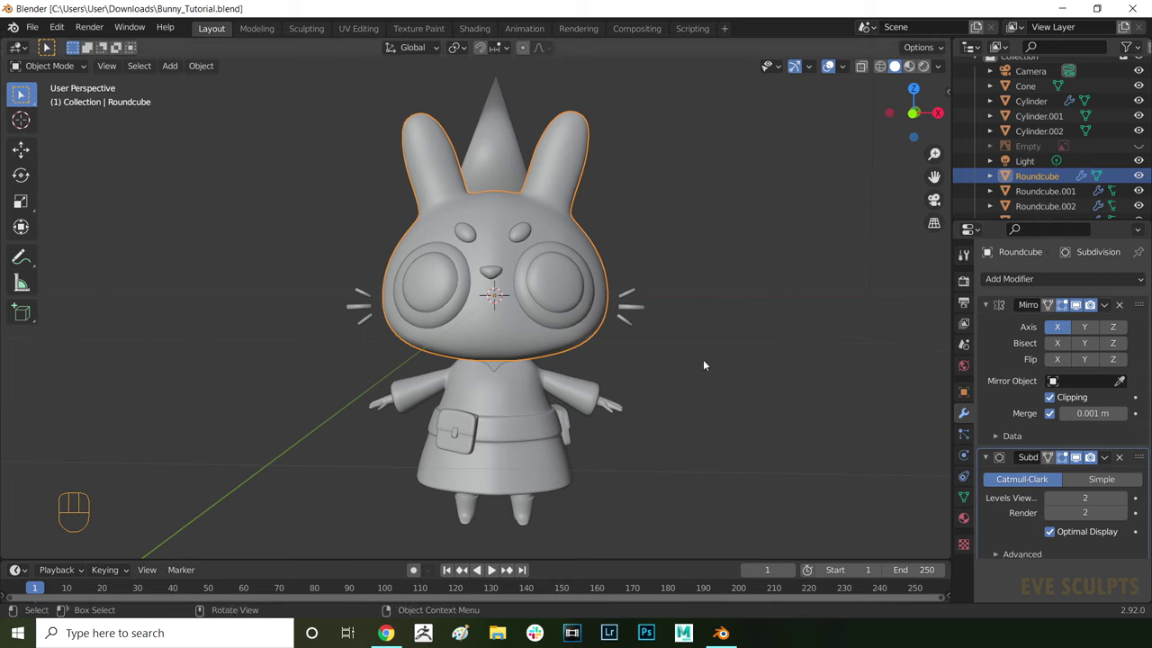
{"action": "mouse_move", "coordinate": [703, 359]}
{"action": "middle_mouse_down"}
{"action": "mouse_move", "coordinate": [745, 356]}
{"action": "mouse_move", "coordinate": [751, 377]}
{"action": "mouse_move", "coordinate": [672, 366]}
{"action": "mouse_move", "coordinate": [753, 386]}
{"action": "mouse_move", "coordinate": [677, 353]}
{"action": "mouse_move", "coordinate": [708, 356]}
{"action": "middle_mouse_up"}
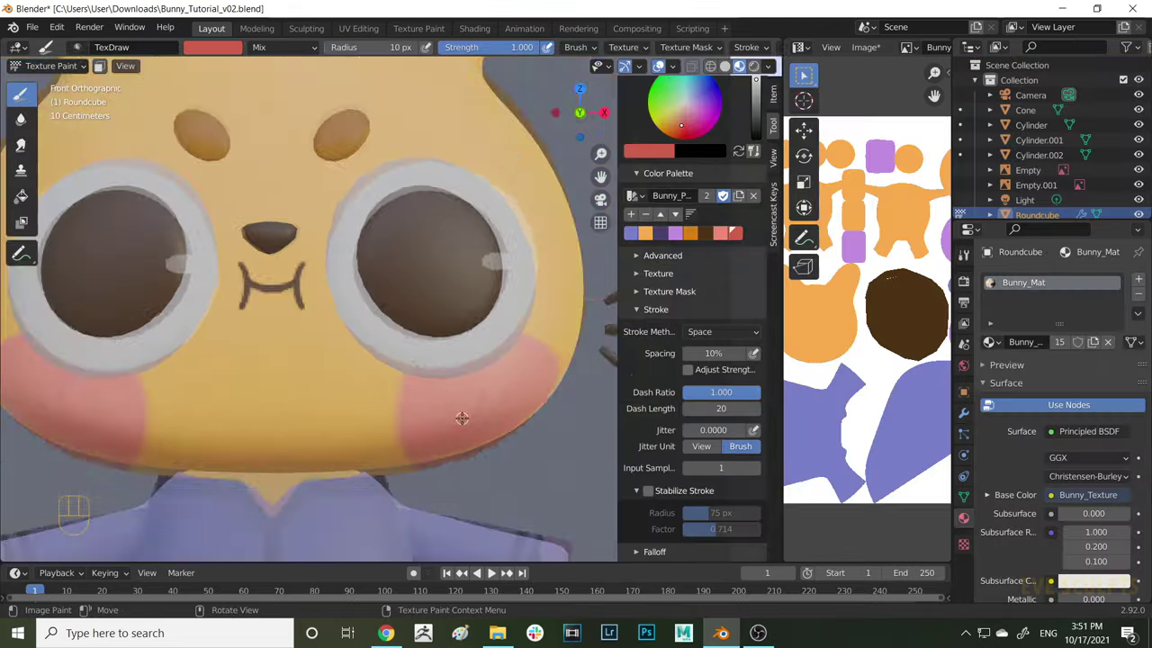
Step: Move the Light.001 point light to roughly X -2.41, Y 2.00, Z -3.04 m beside the bunny
{"action": "scroll", "coordinate": [457, 417], "scroll_direction": "up", "scroll_amount": 4}
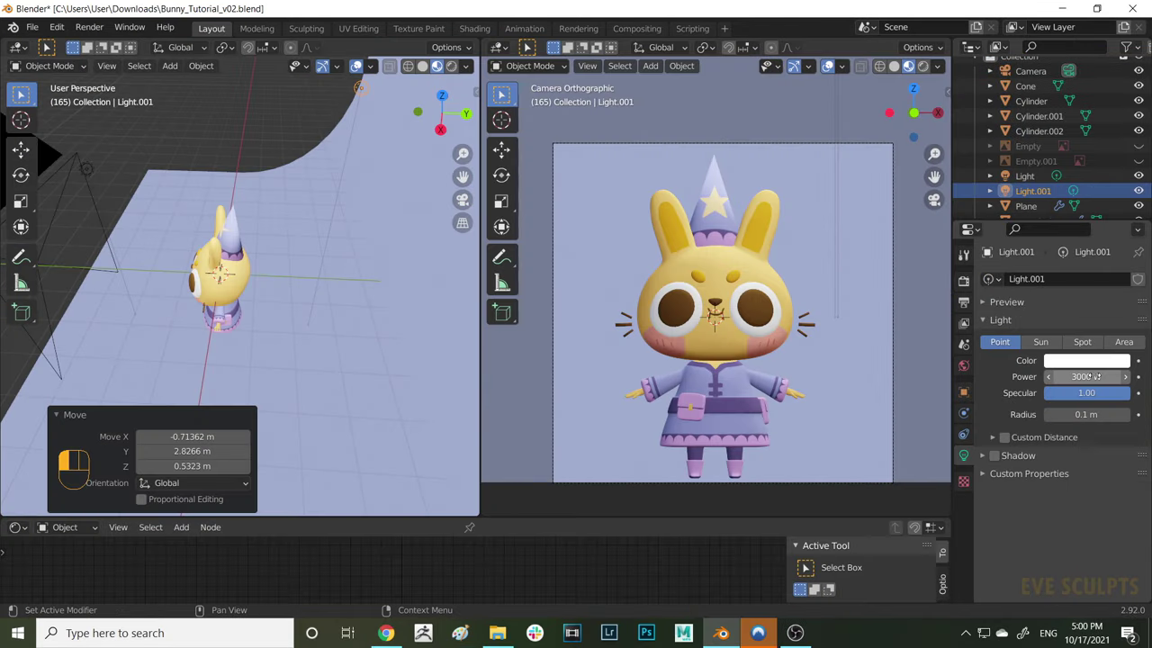
{"action": "middle_click_drag", "start_coordinate": [373, 345], "coordinate": [300, 217]}
{"action": "key", "text": "g"}
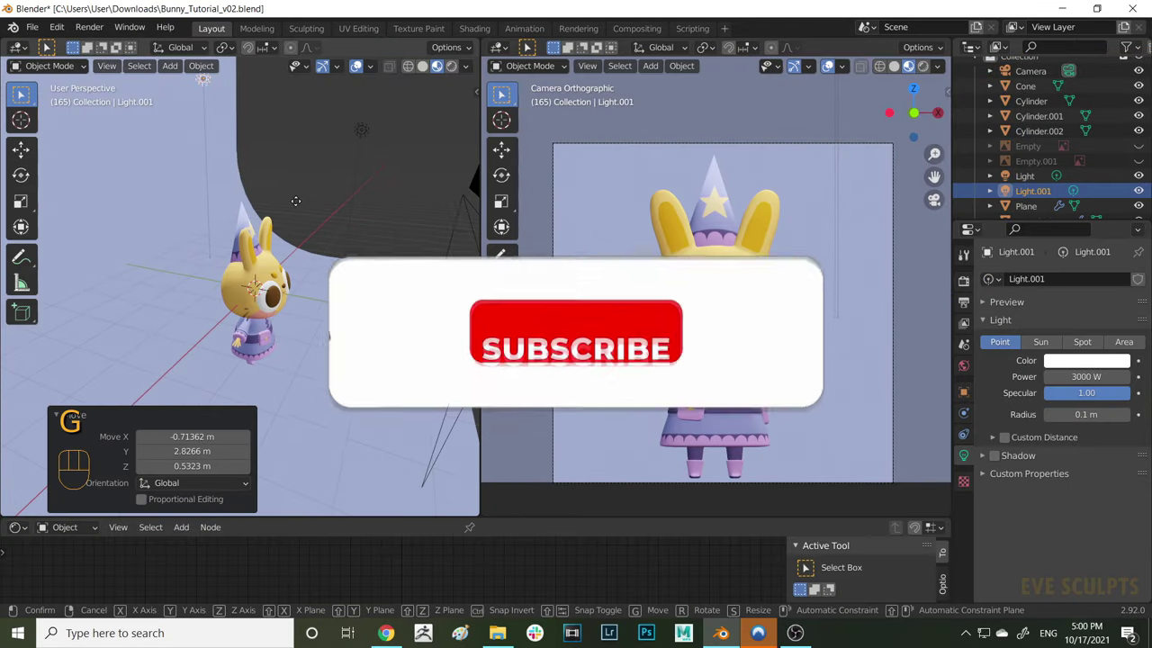
{"action": "left_click", "coordinate": [193, 302]}
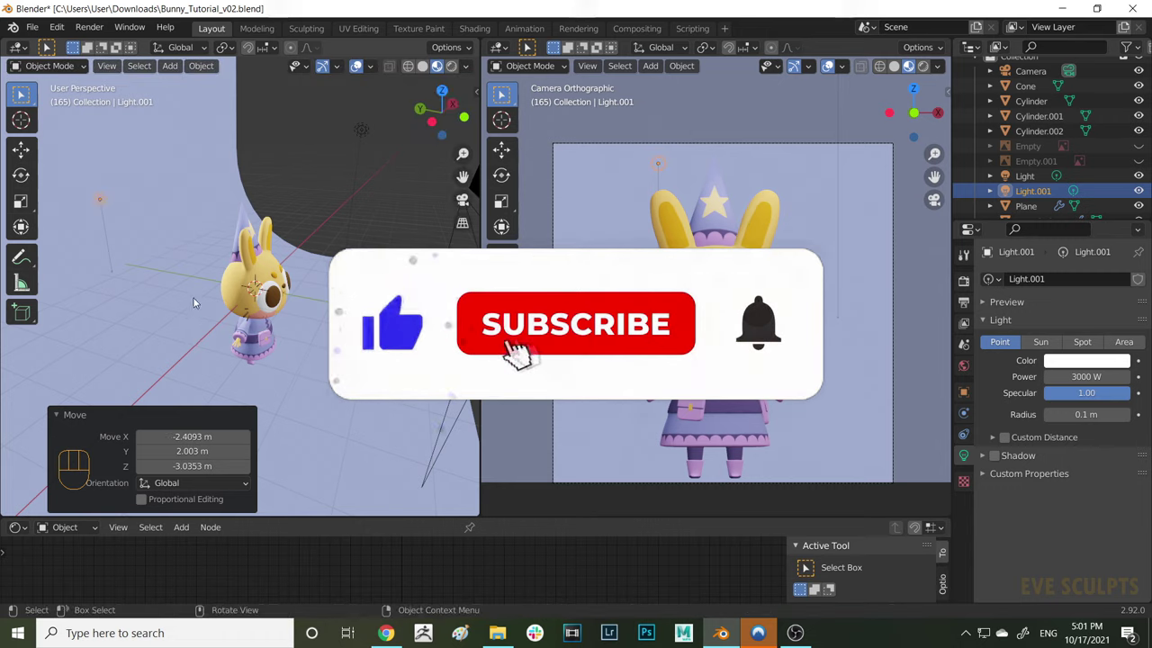
{"action": "middle_click_drag", "start_coordinate": [192, 302], "coordinate": [216, 369]}
{"action": "key", "text": "g"}
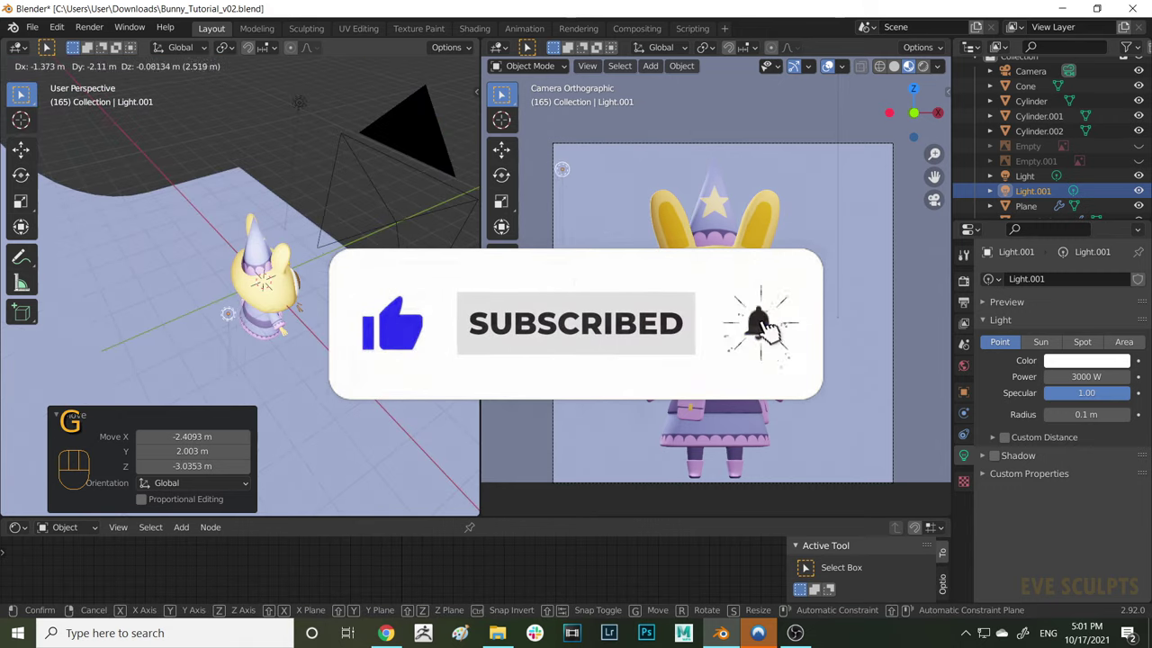